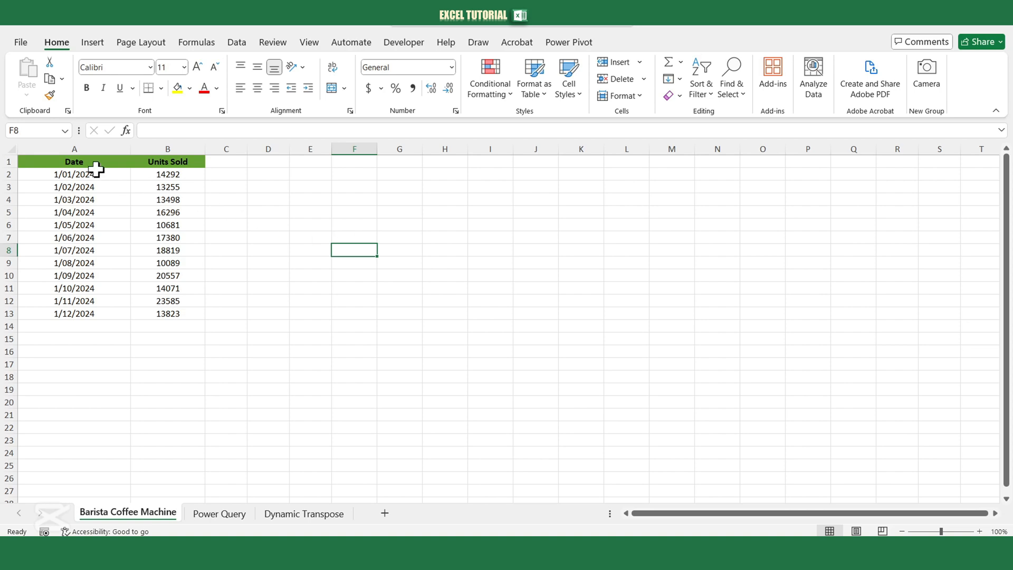
click(75, 147)
click(169, 147)
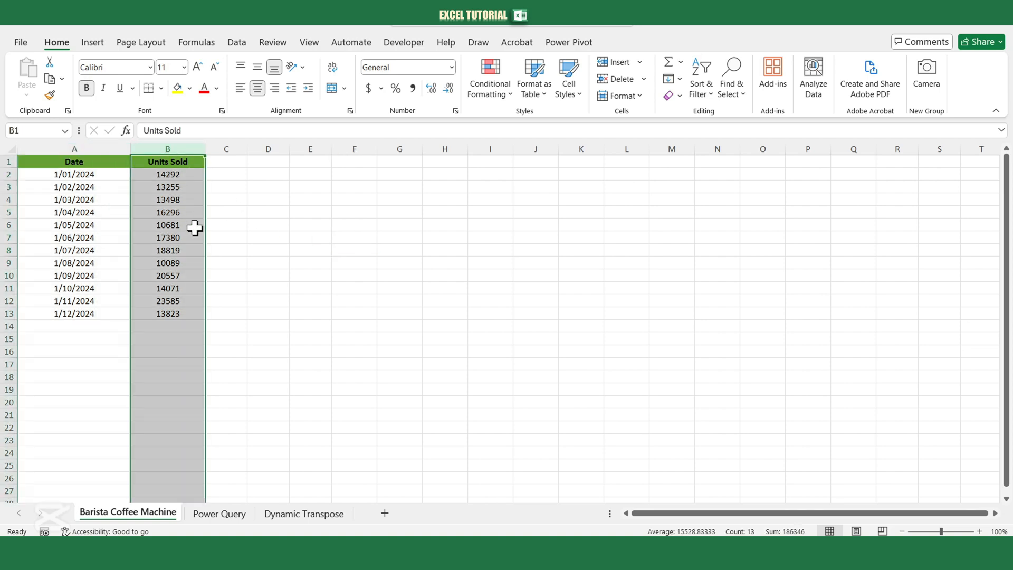
click(267, 187)
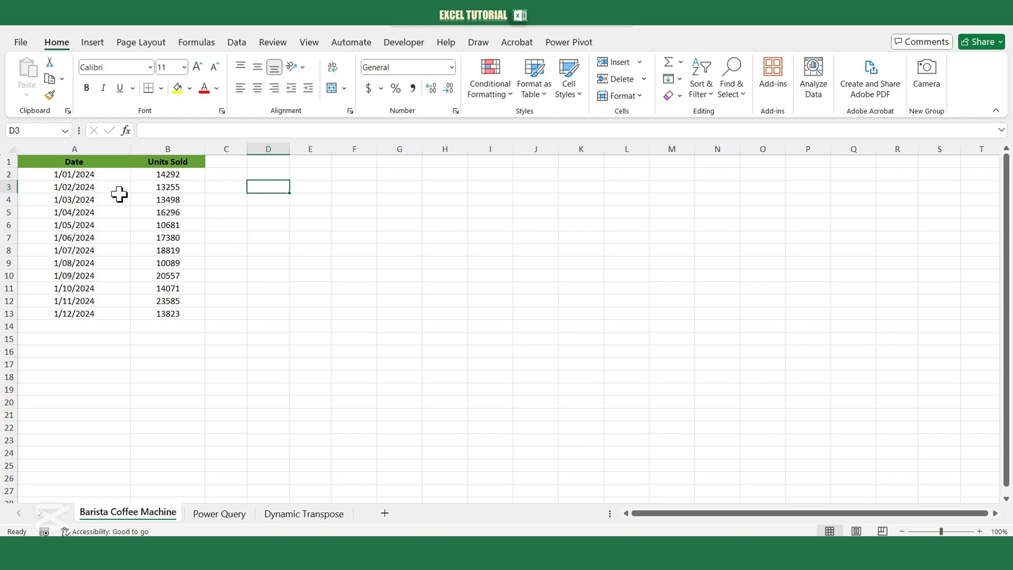
- Copy the data in A2:B13 and paste it transposed at D2 with Paste Special
click(51, 174)
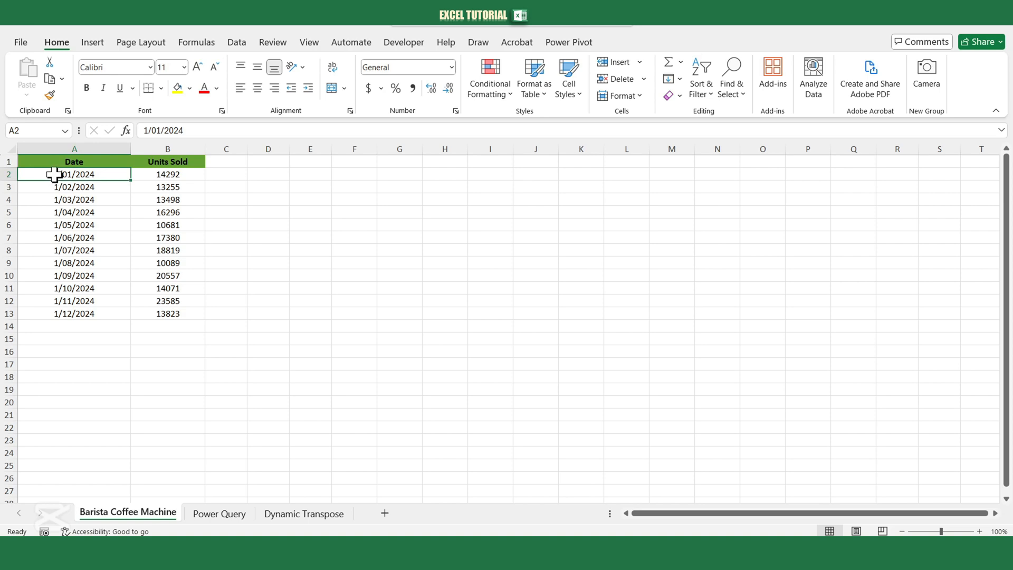
drag(53, 174, 153, 311)
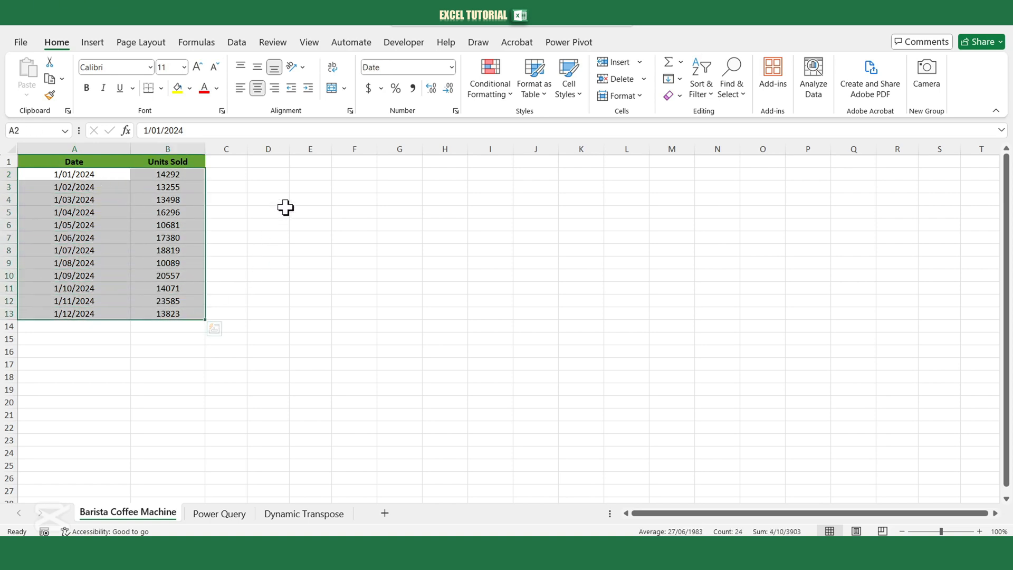
key(ctrl+c)
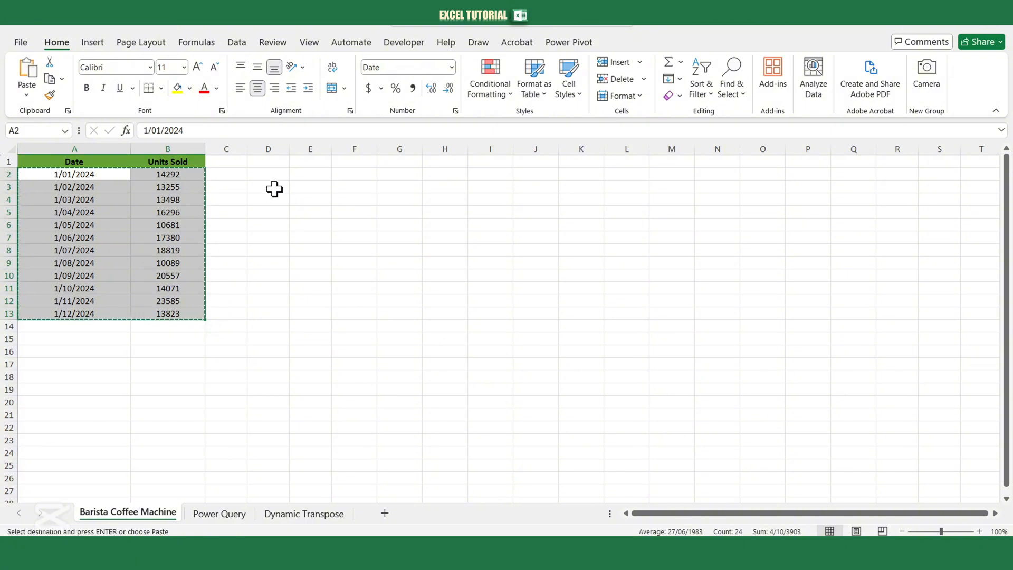
click(272, 175)
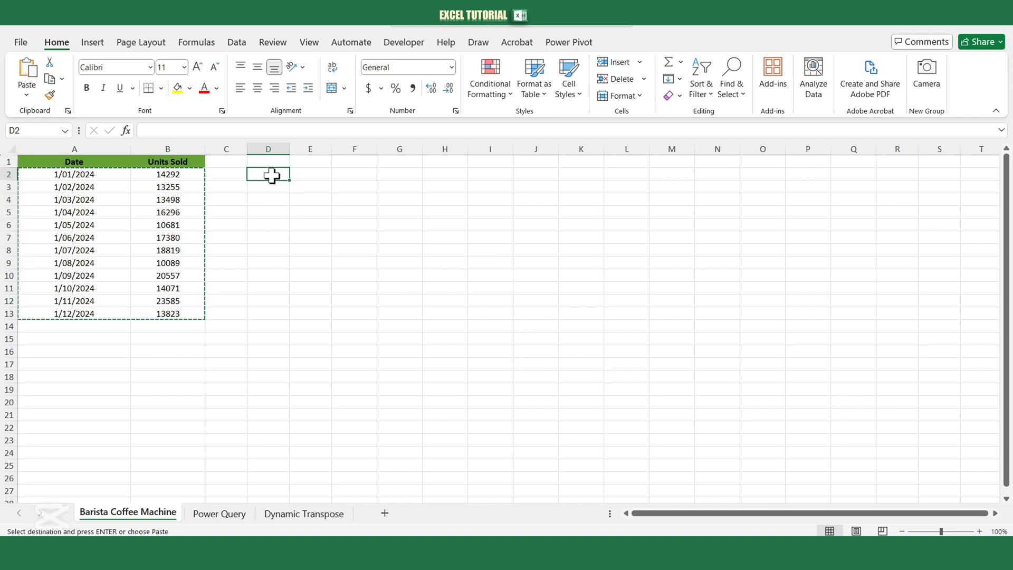
key(ctrl+alt+v)
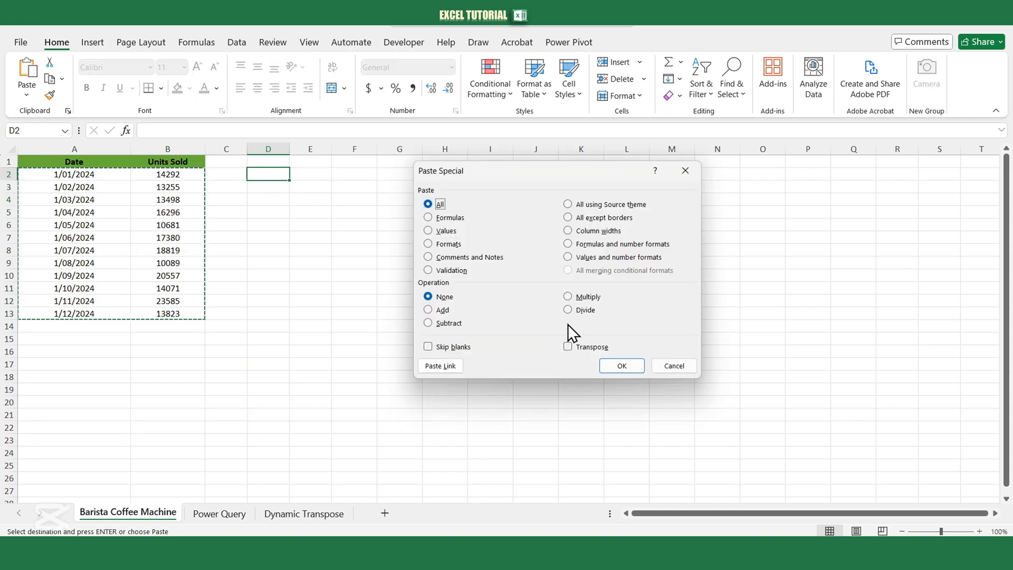
click(568, 347)
click(614, 365)
- Auto-fit the widths of columns D and E to their contents
double_click(289, 149)
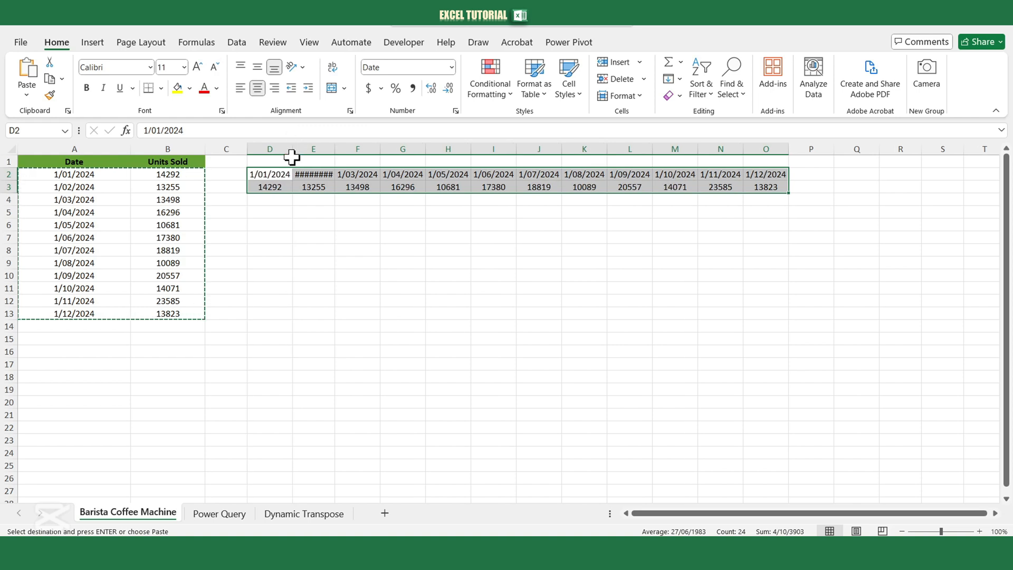
click(313, 227)
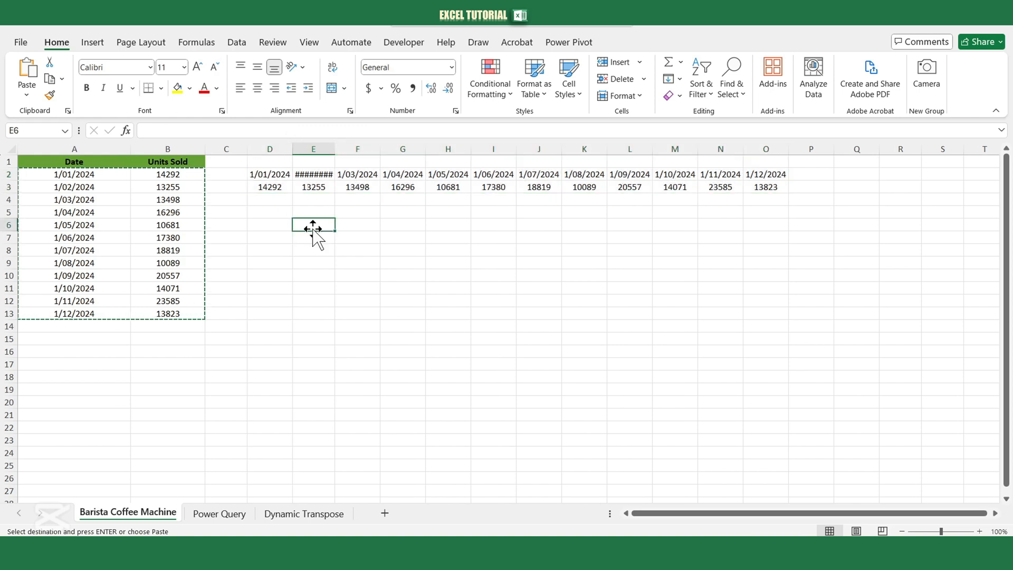
double_click(335, 149)
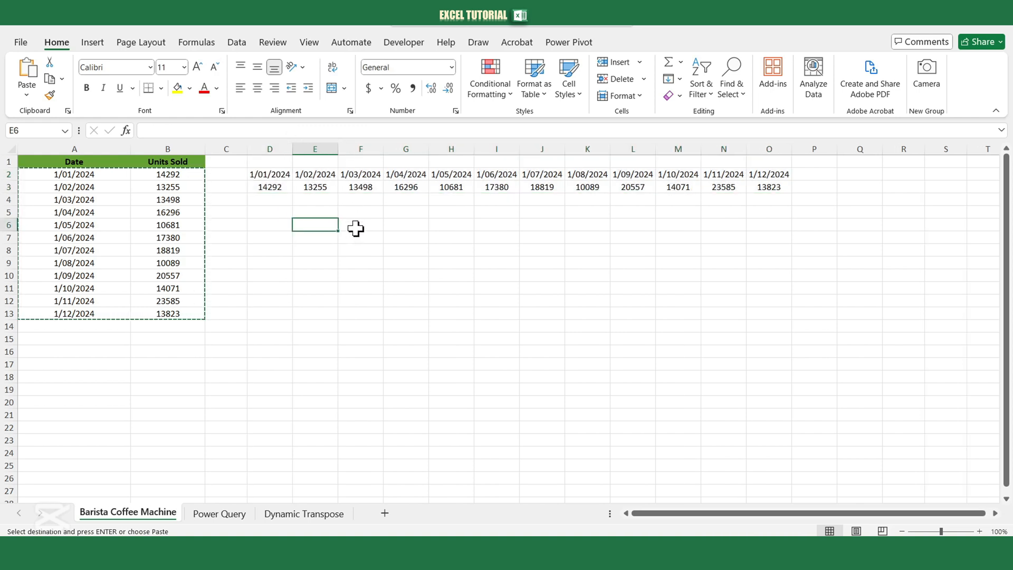
- Paste the copied data transposed a second time at D5 and end the copy mode
click(265, 213)
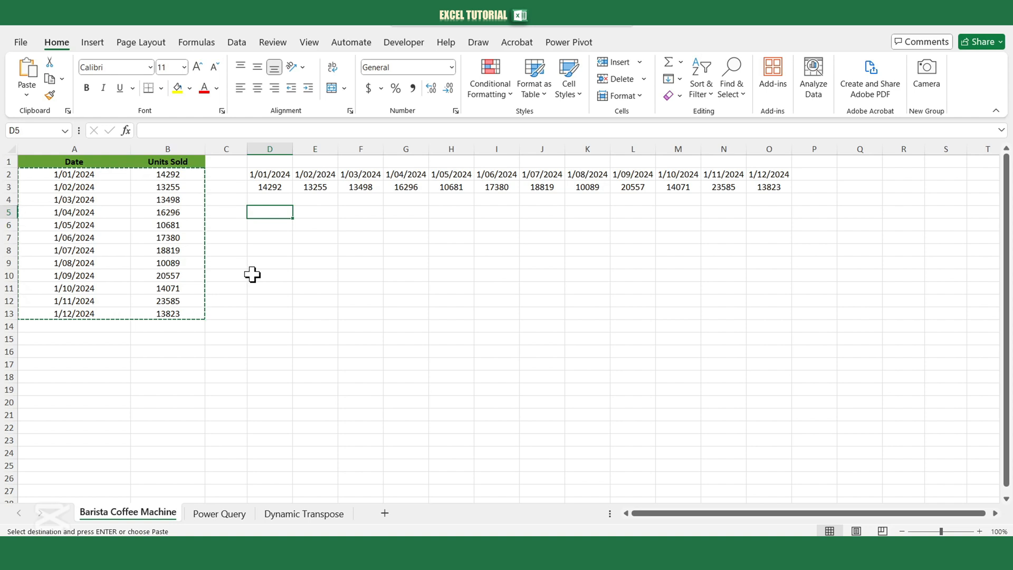
right_click(259, 213)
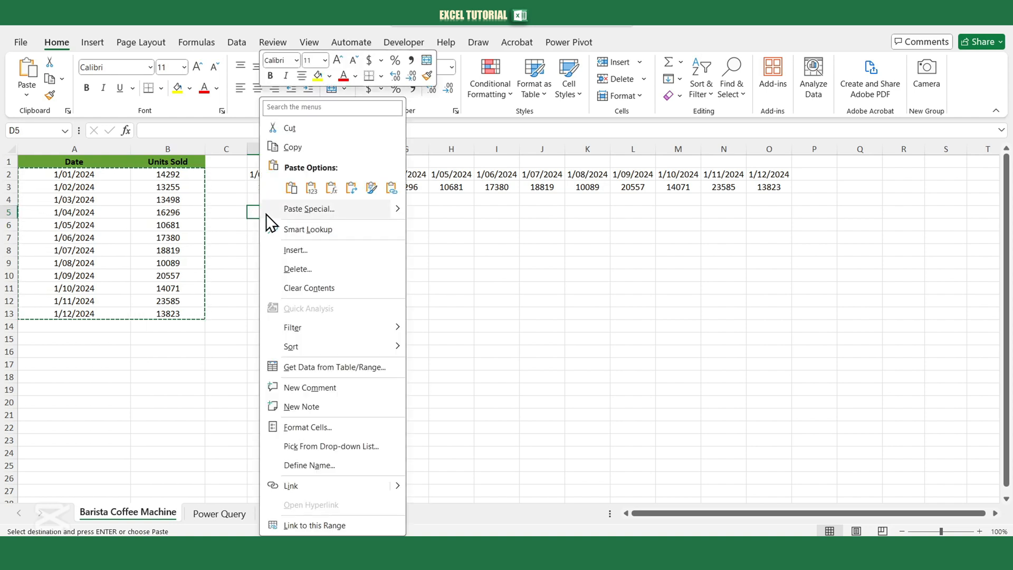
mouse_move(398, 210)
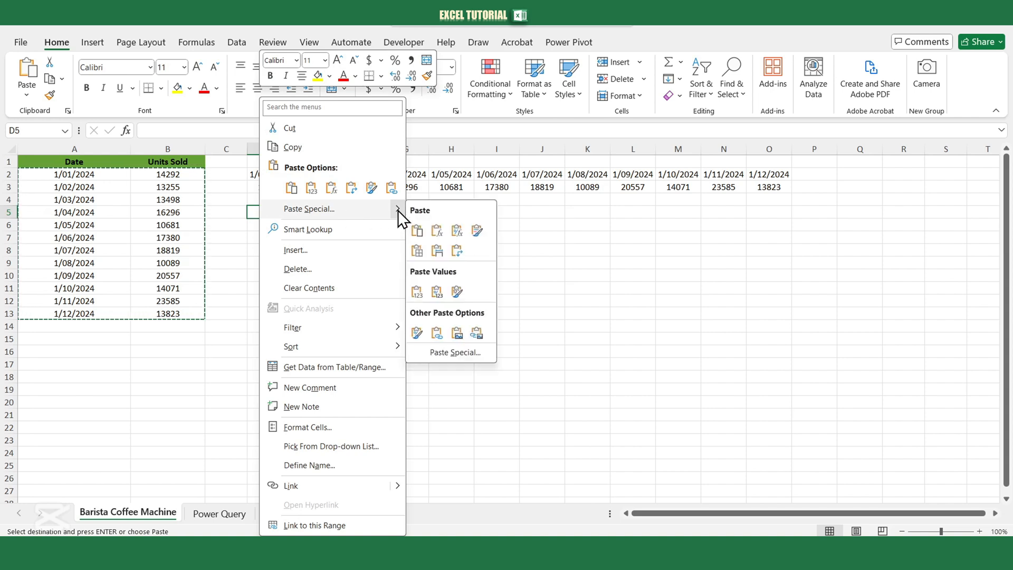
click(458, 250)
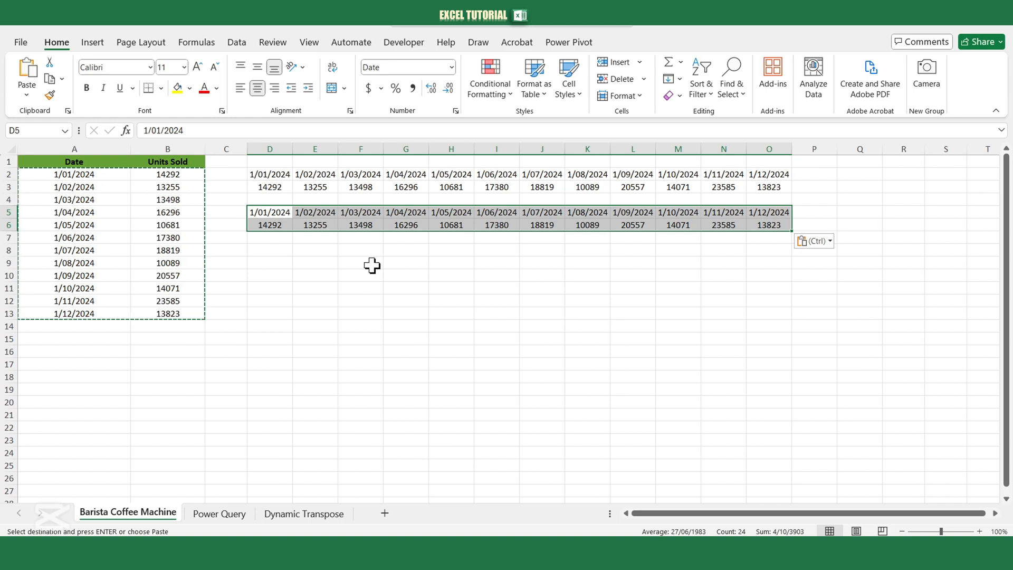
key(Escape)
- Clear the contents of D1:O9 and reset the range's number format to General
drag(265, 162, 759, 255)
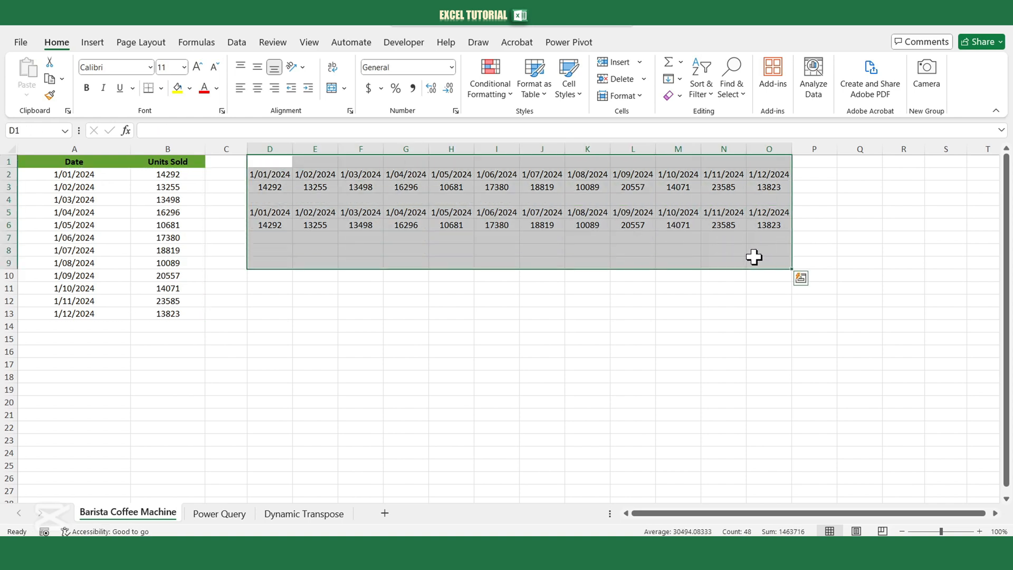
key(Delete)
click(451, 67)
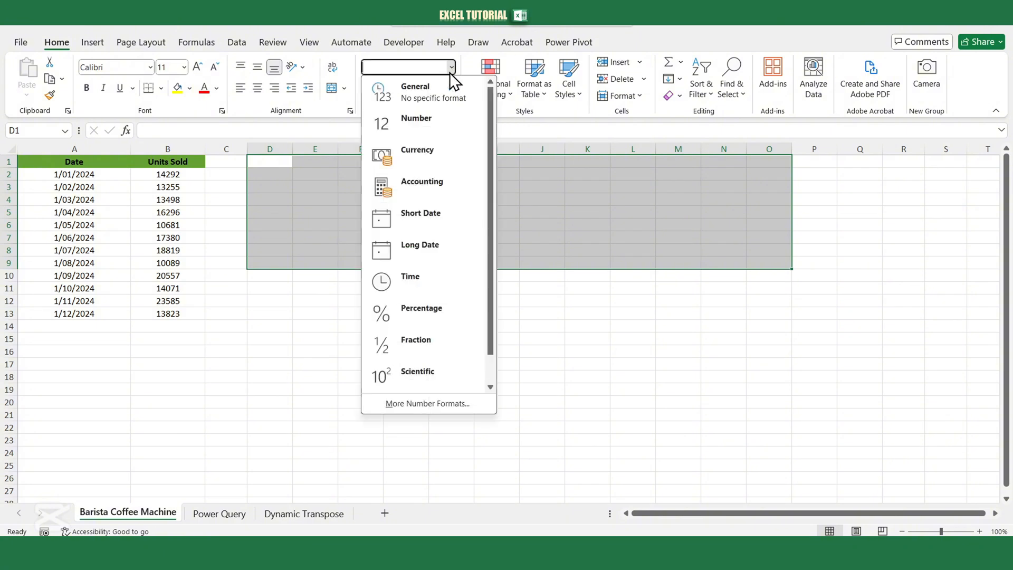
click(420, 90)
click(318, 187)
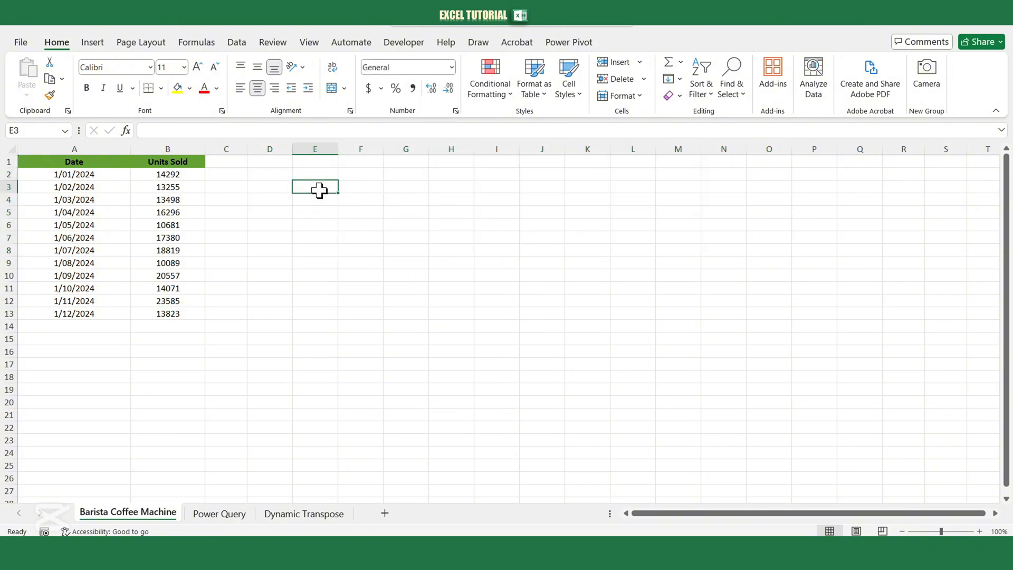
- Enter the formula =TRANSPOSE(A2:B13) in cell D2
click(278, 184)
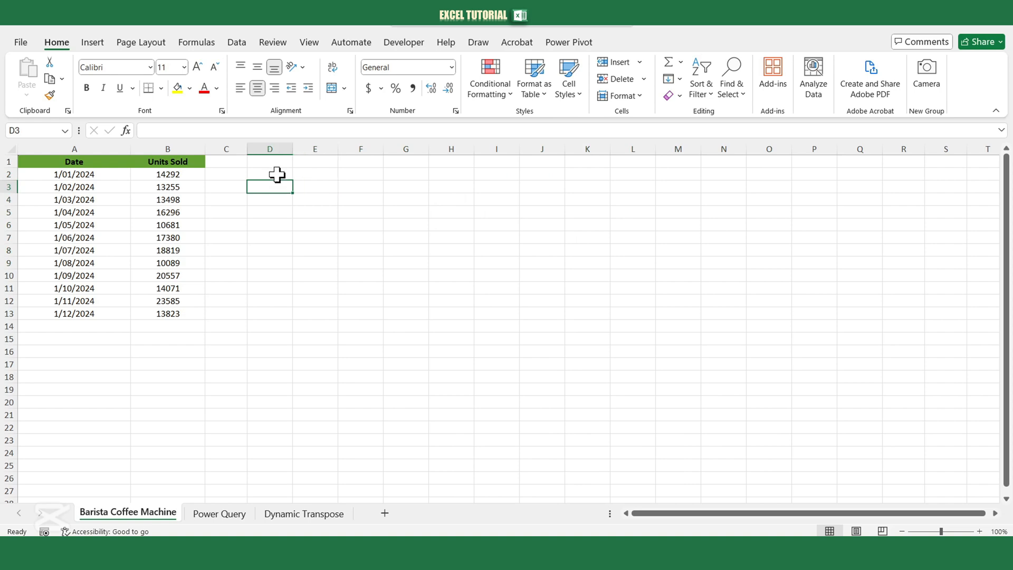
click(277, 173)
text(=)
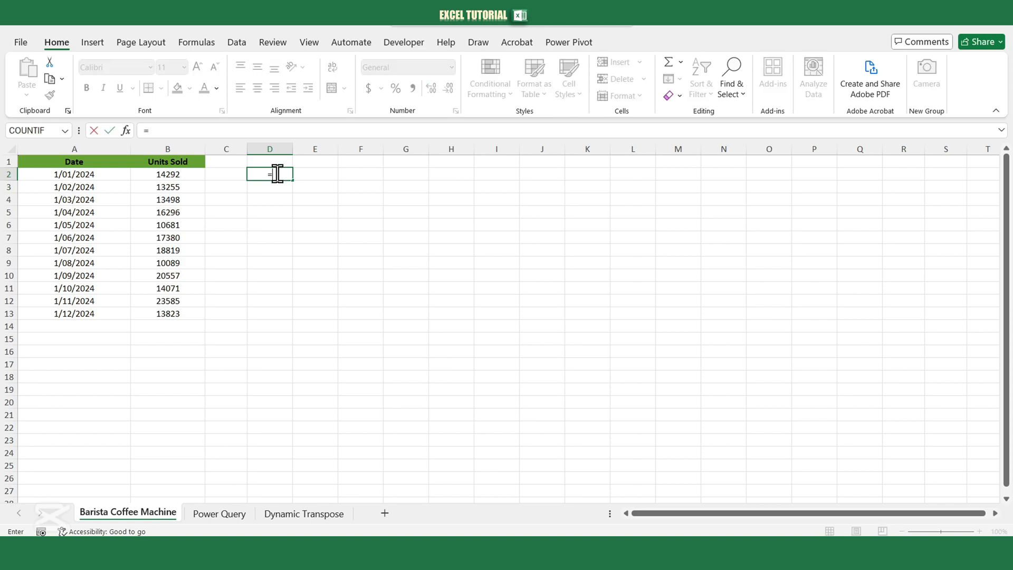
text(trans)
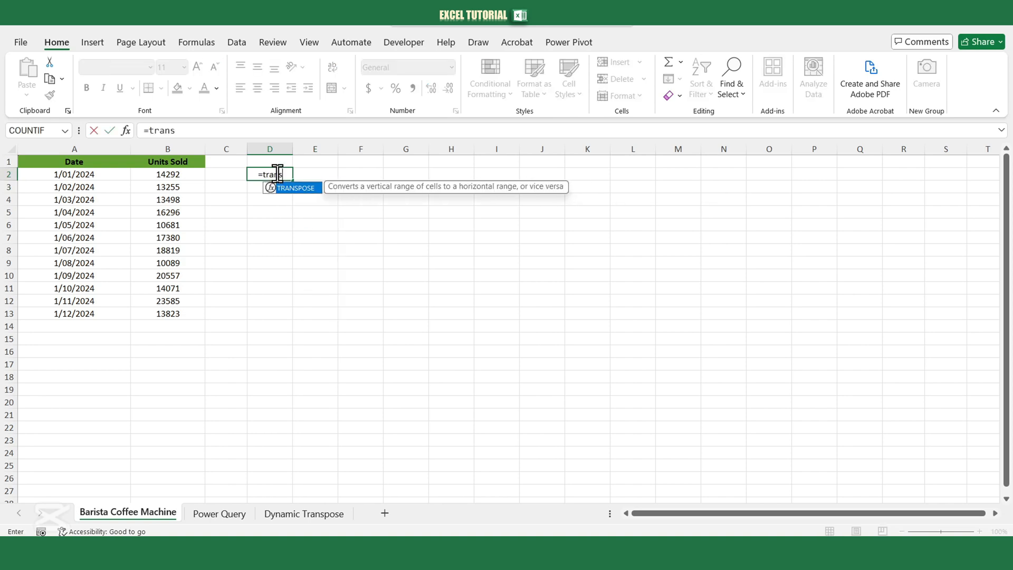
text(pose()
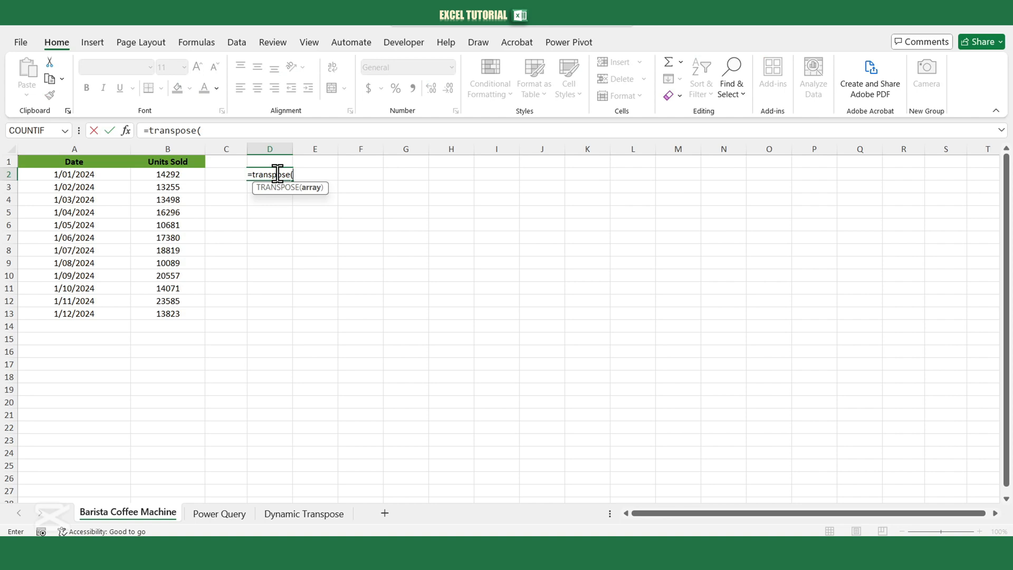
drag(74, 174, 171, 314)
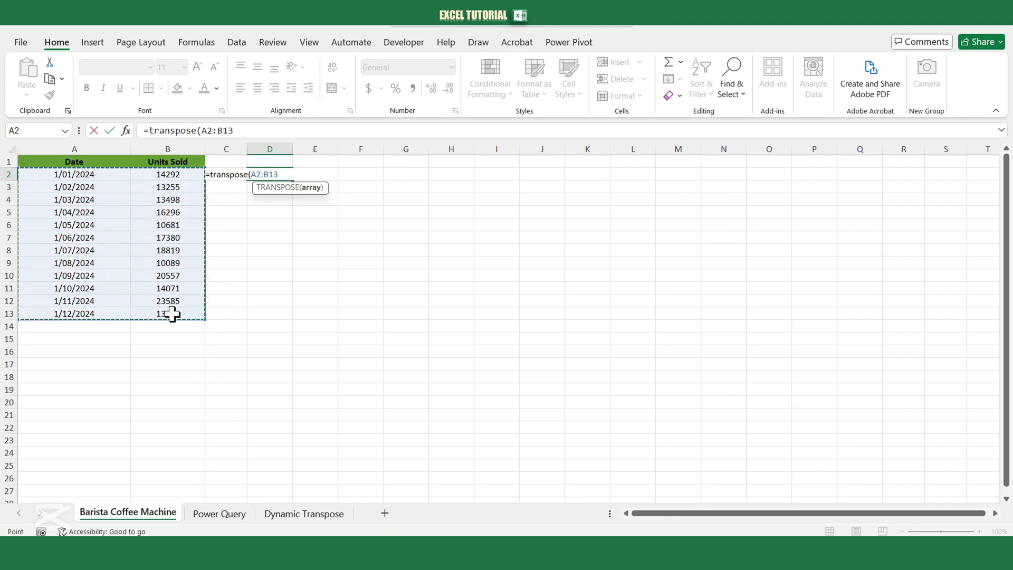
text())
key(Return)
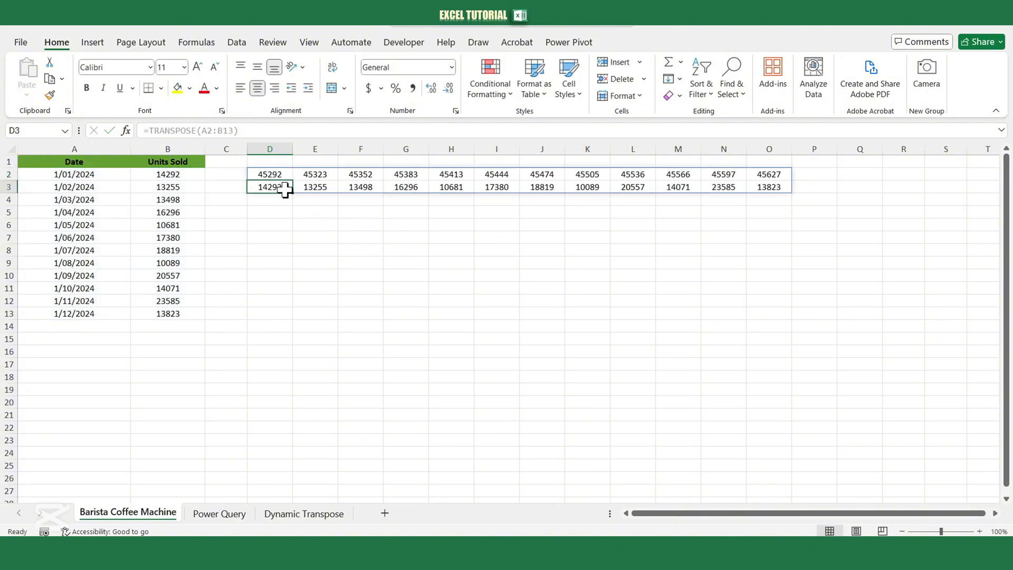
- Format the transposed date row D2:O2 as Short Date
drag(269, 174, 769, 178)
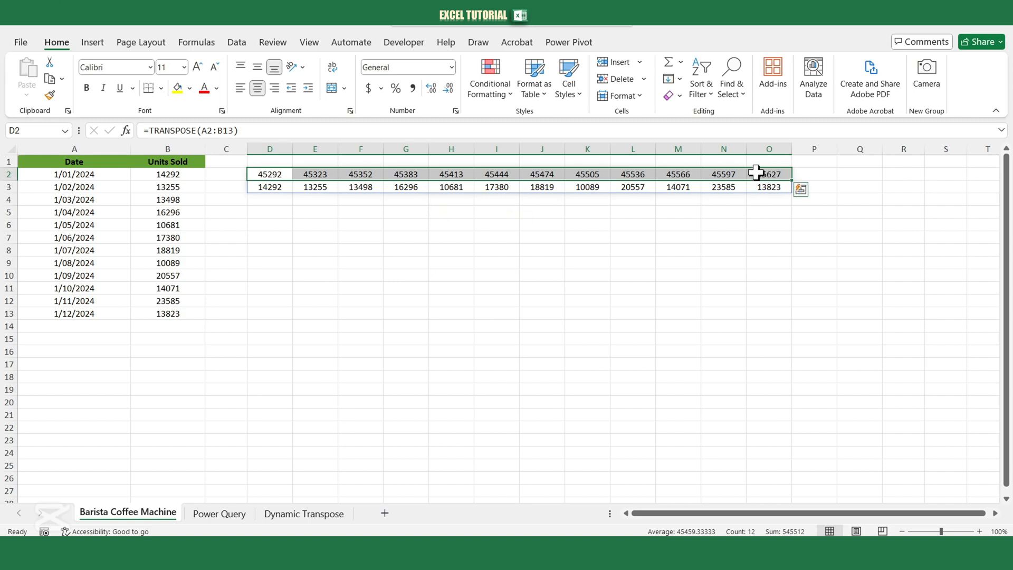
click(451, 68)
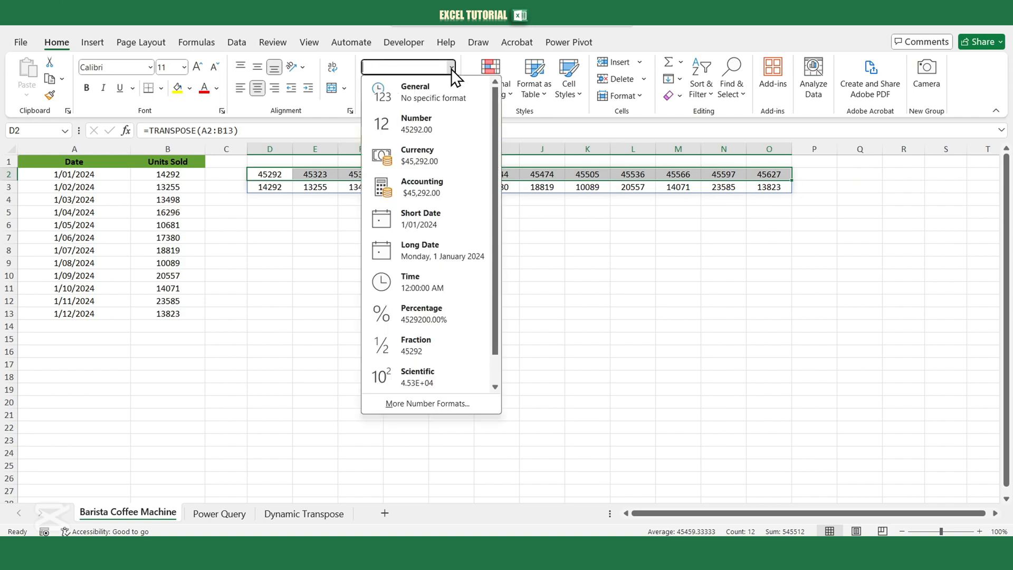
click(415, 220)
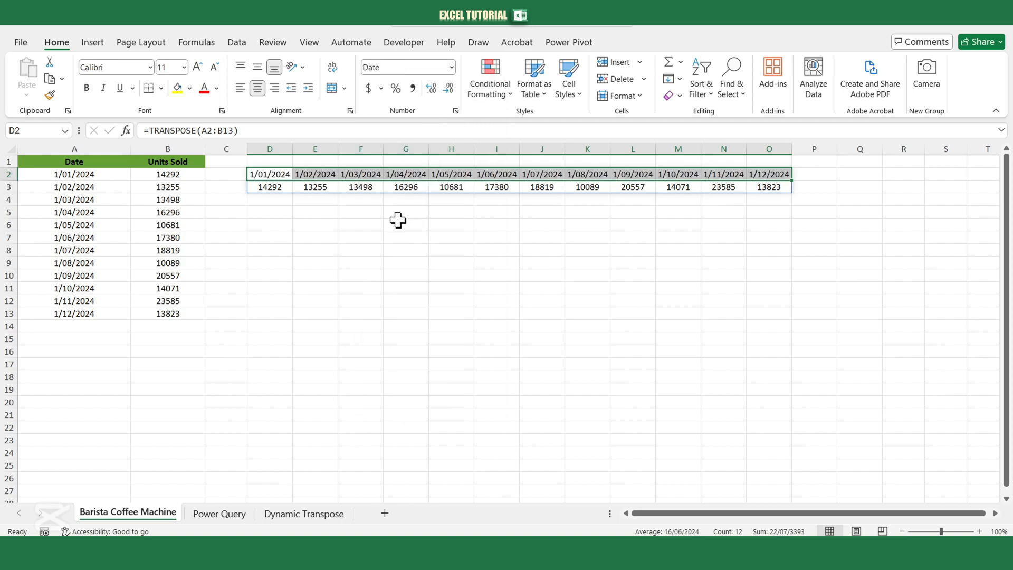
click(399, 224)
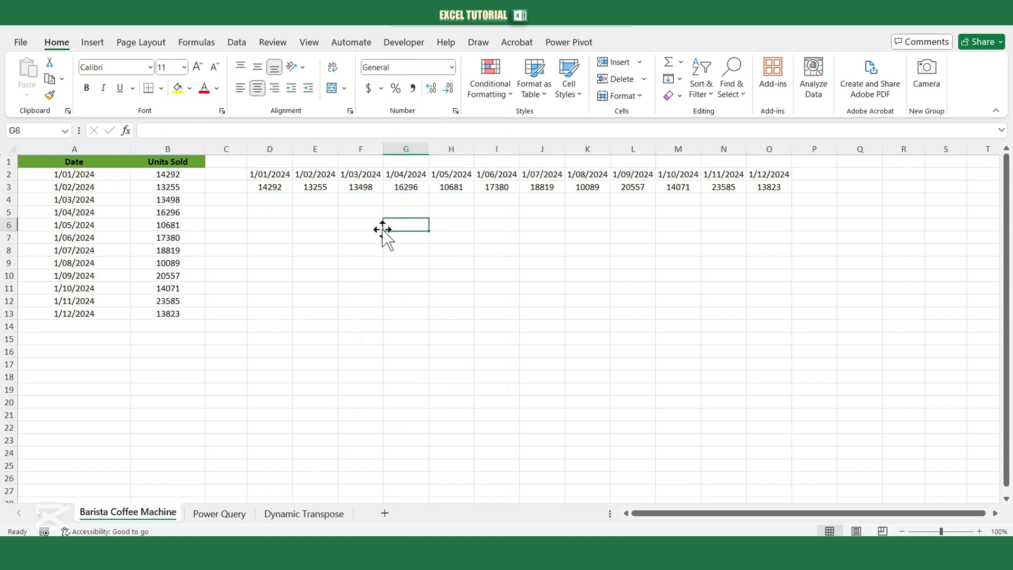
click(309, 228)
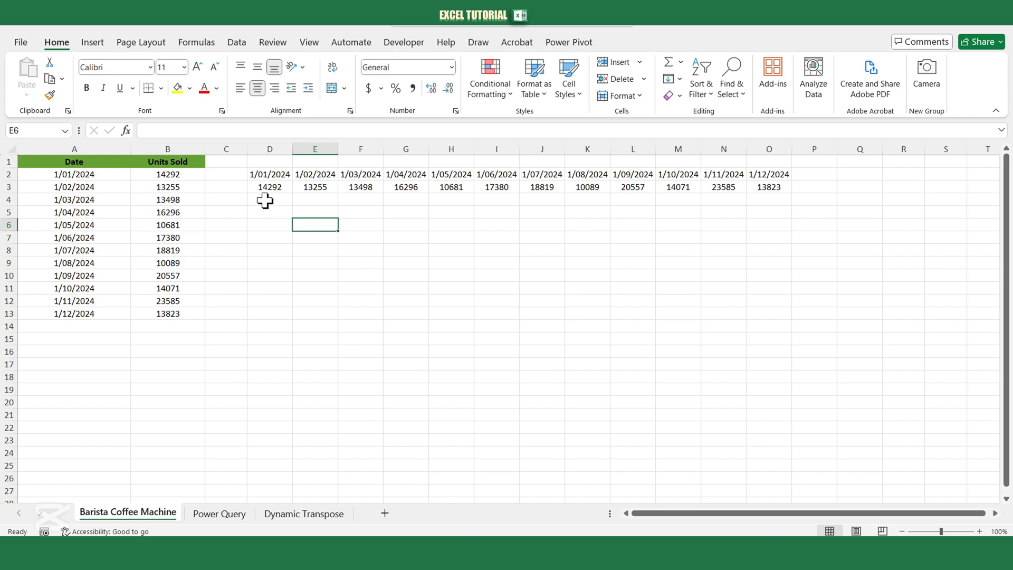
- Convert the source range A1:B13 into a table with headers
click(110, 199)
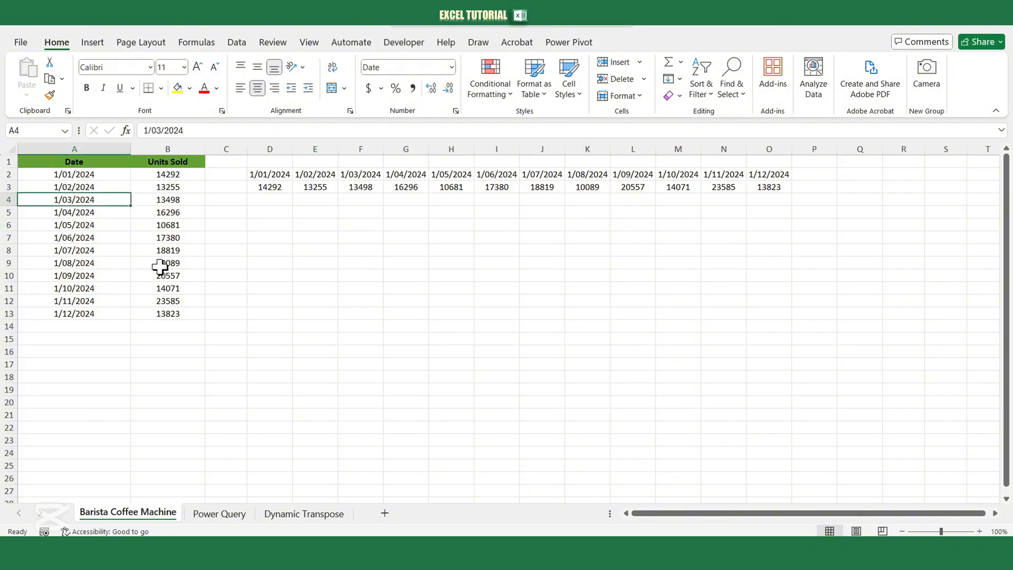
key(ctrl+t)
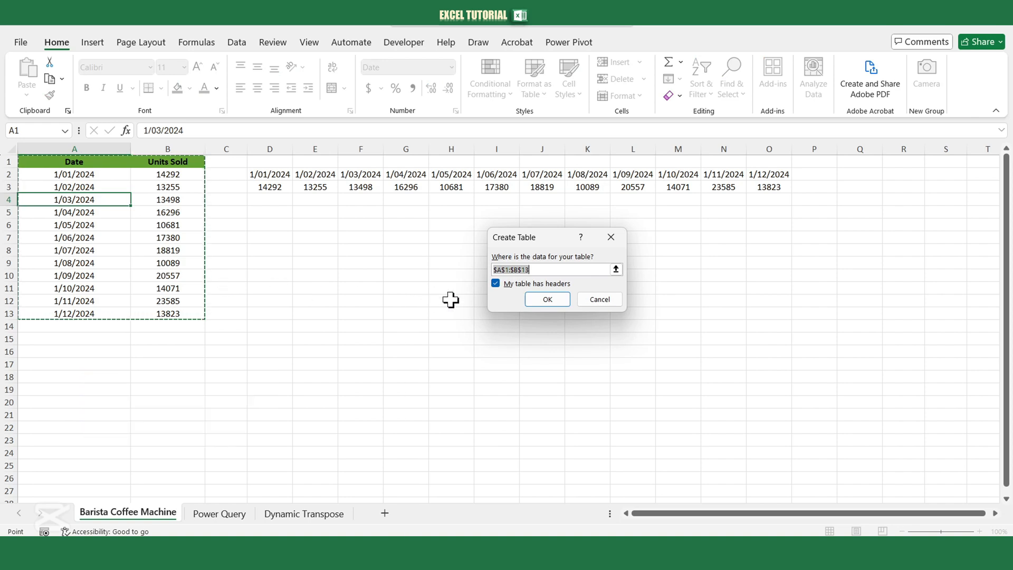
click(539, 302)
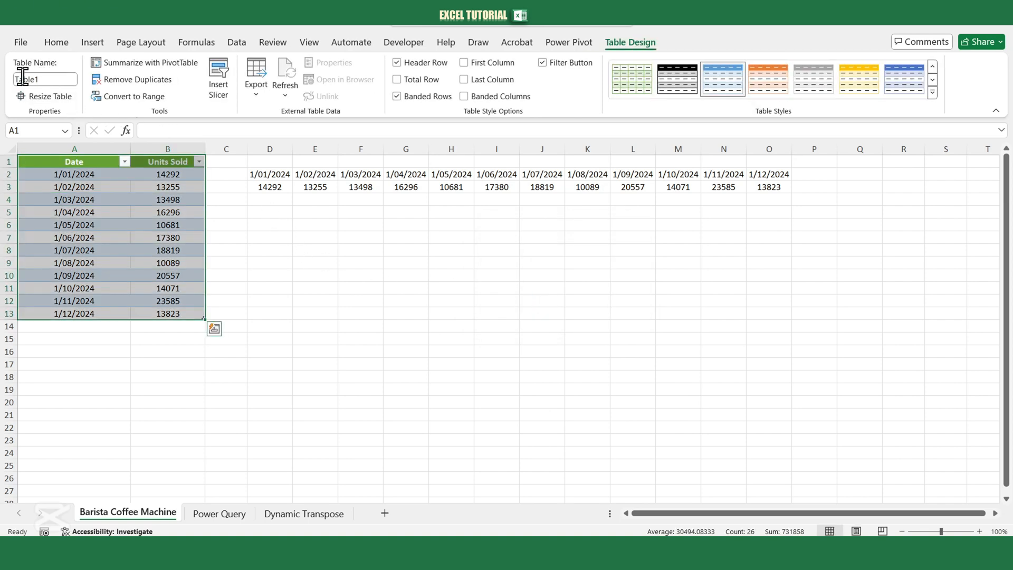
- Replace the A2:B13 range in cell D2's TRANSPOSE formula with the table name, giving =TRANSPOSE(table1)
click(273, 175)
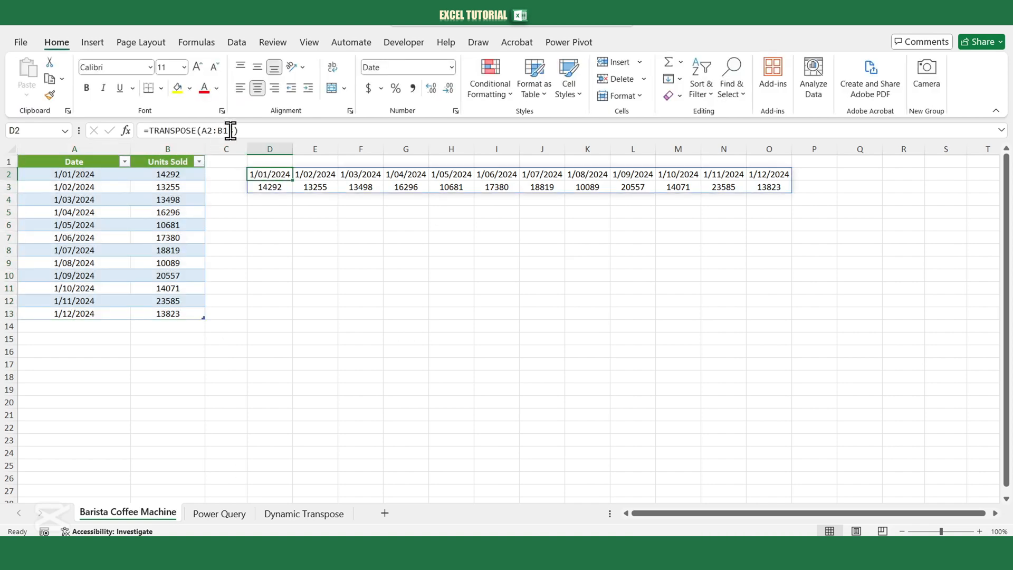
drag(234, 130, 206, 131)
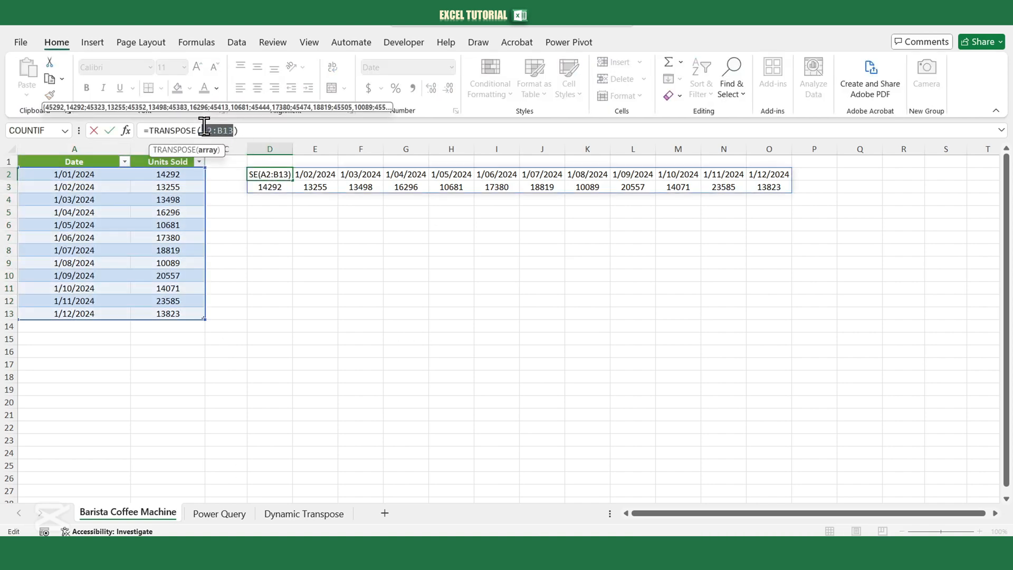
text(table1)
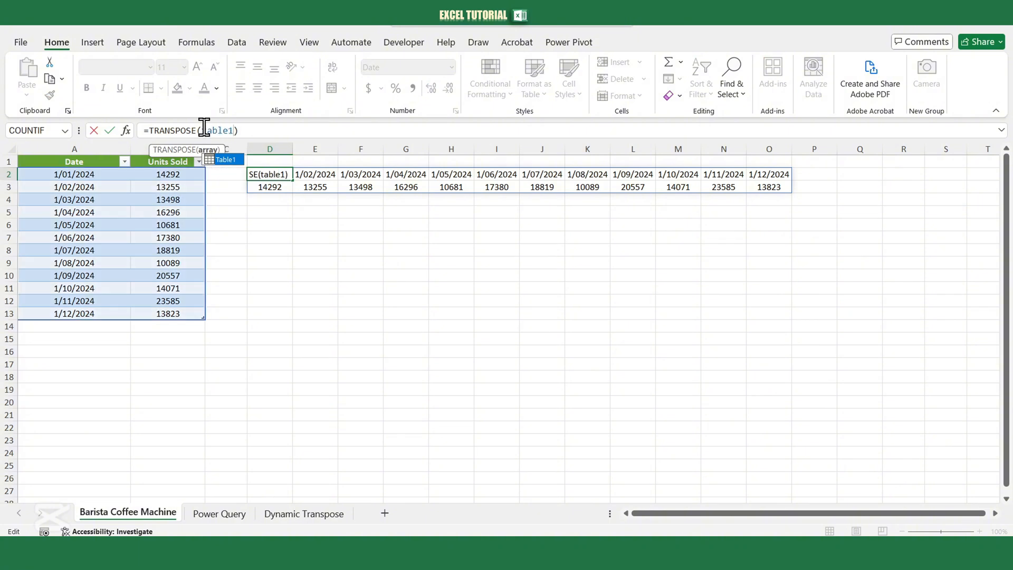
click(270, 130)
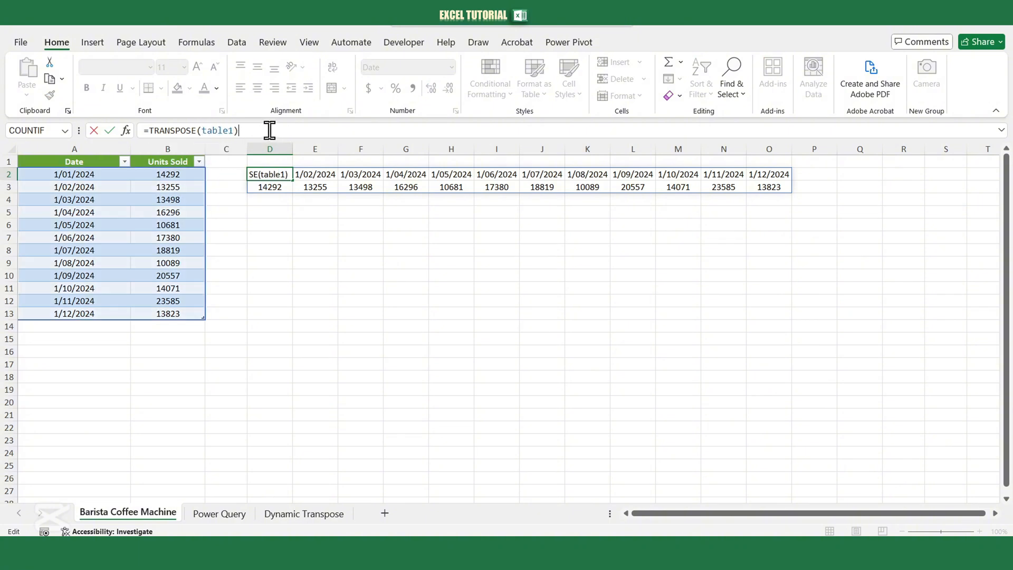
key(Return)
- Add a new row to the source table by filling the date down to 2/12/2024 in A14 and entering 100000 in B14
click(57, 314)
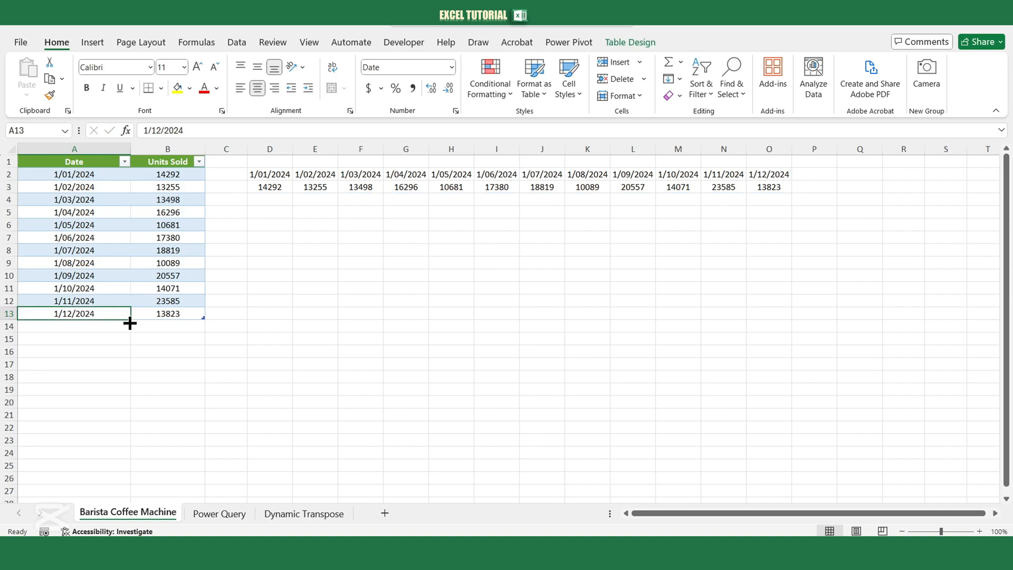
drag(129, 323, 137, 330)
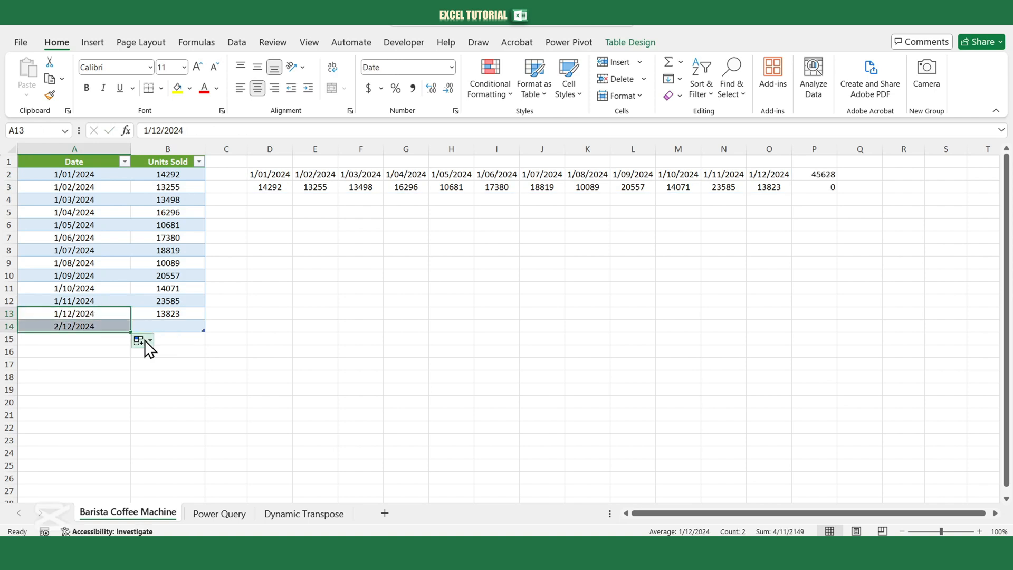
click(166, 329)
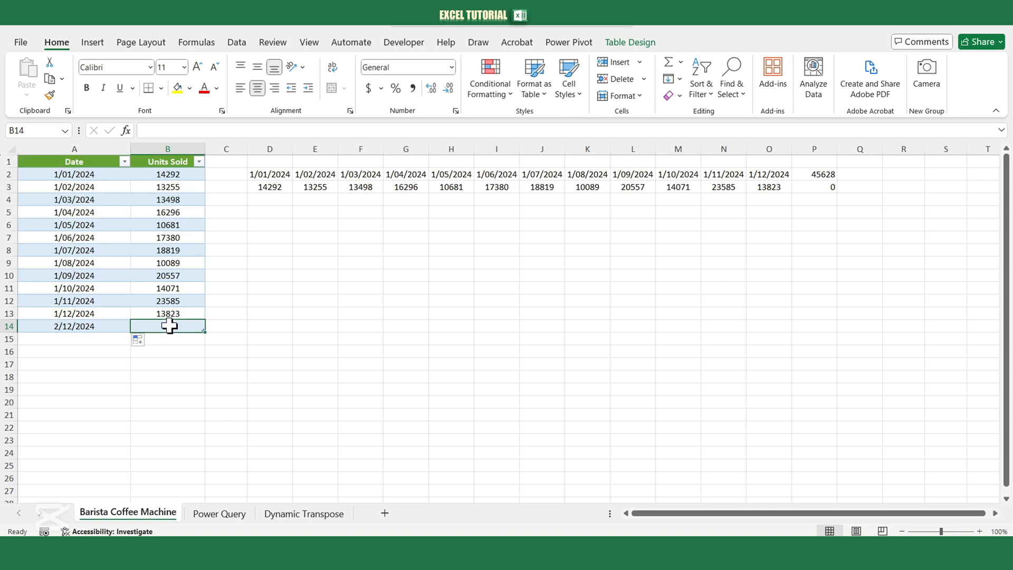
text(100000)
key(Return)
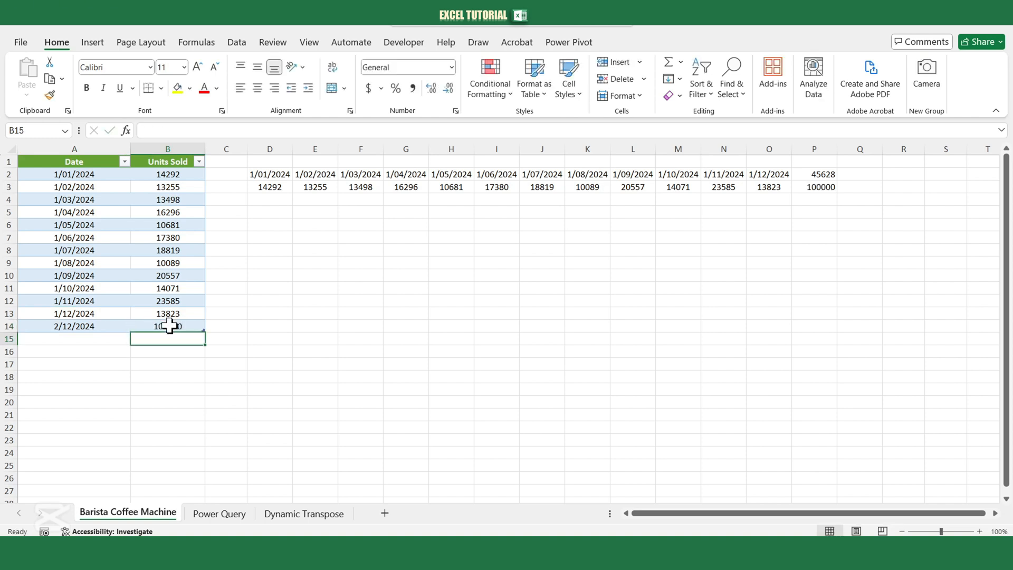
- Format the newly spilled date in cell P2 as Short Date
click(807, 171)
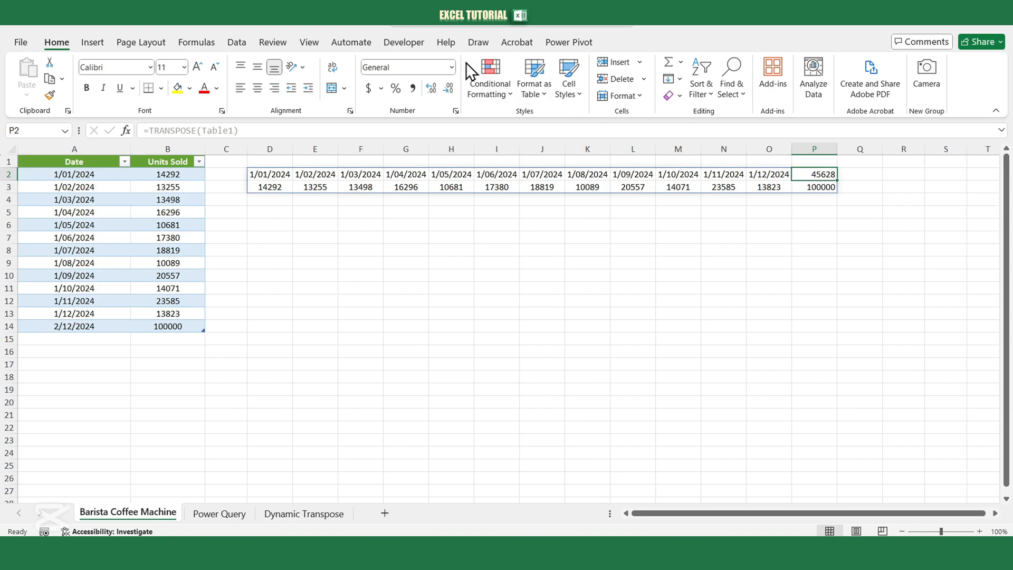
click(452, 67)
click(430, 217)
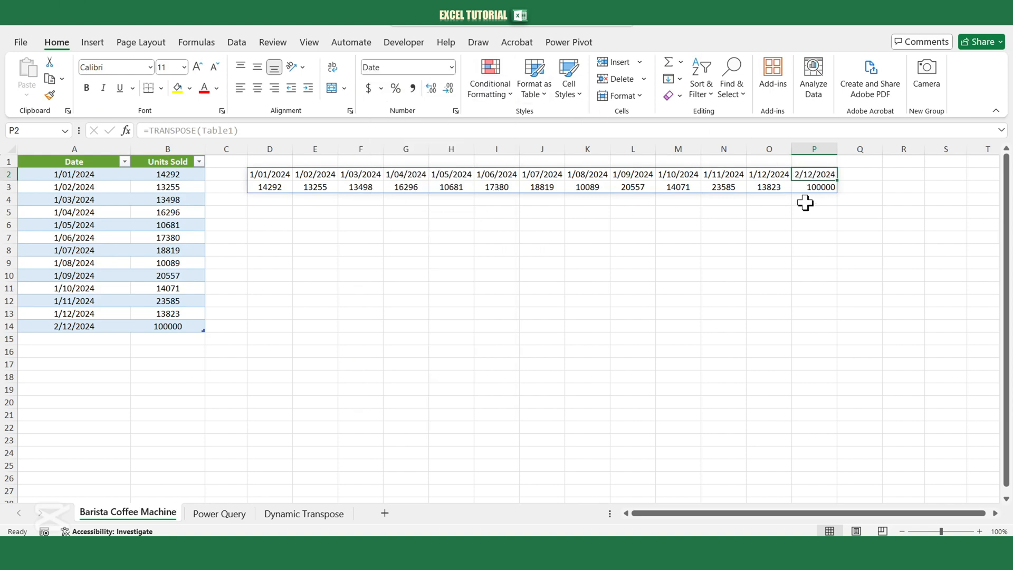
click(586, 263)
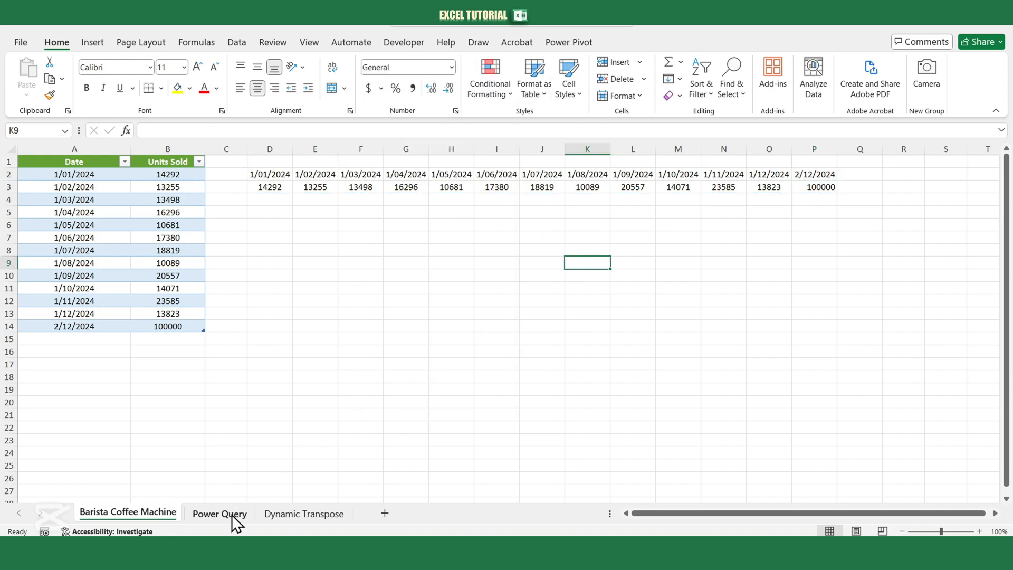
- On the Power Query sheet, get data from the range A1:B13 as a table with headers into the Power Query Editor
click(232, 514)
click(191, 314)
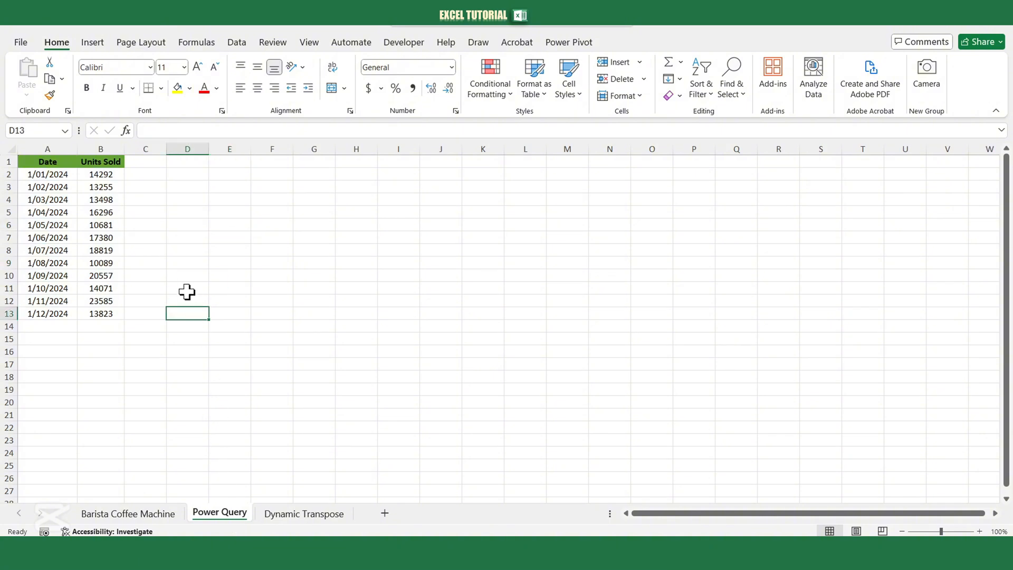
click(59, 212)
right_click(60, 211)
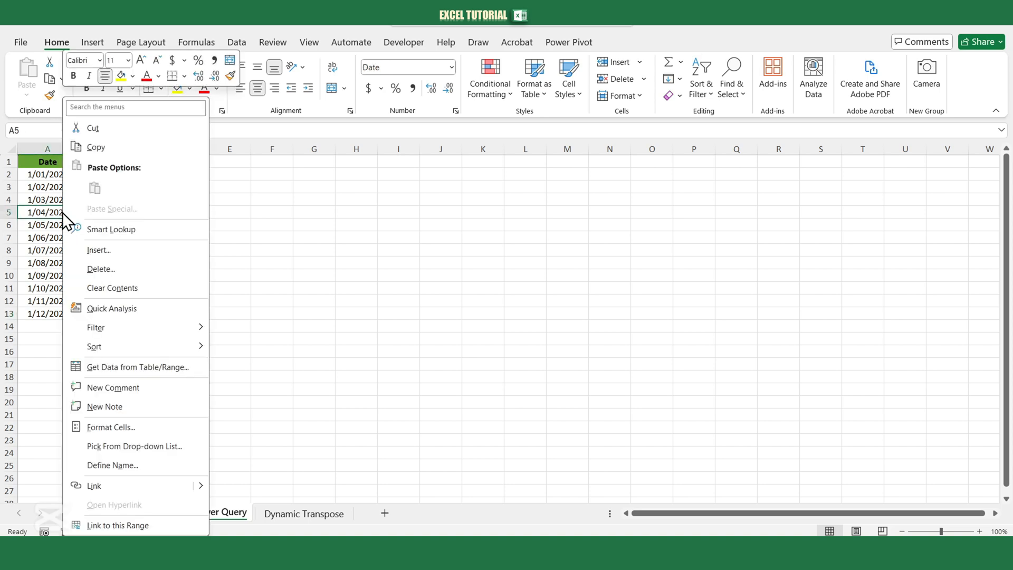
click(112, 364)
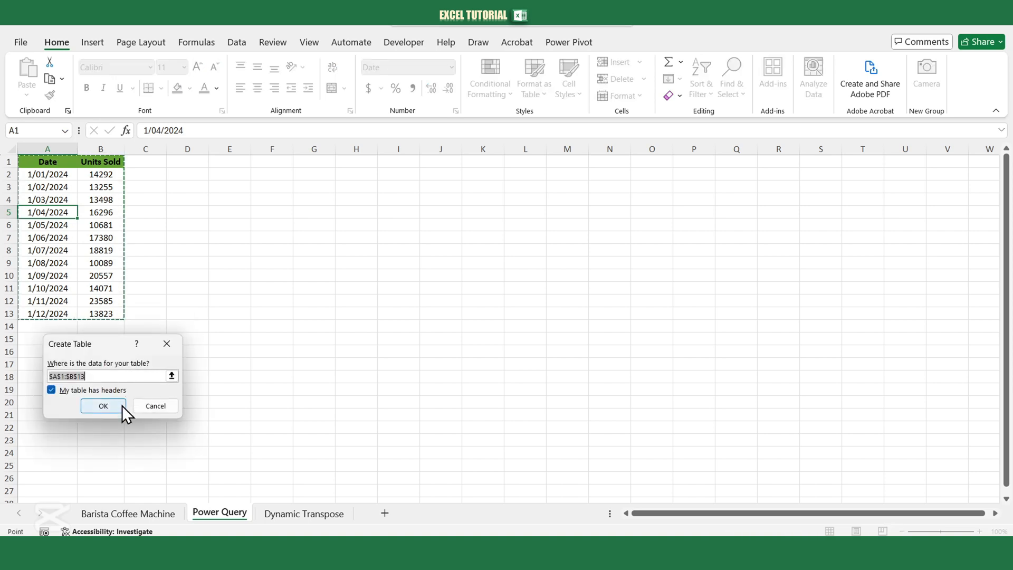
click(103, 405)
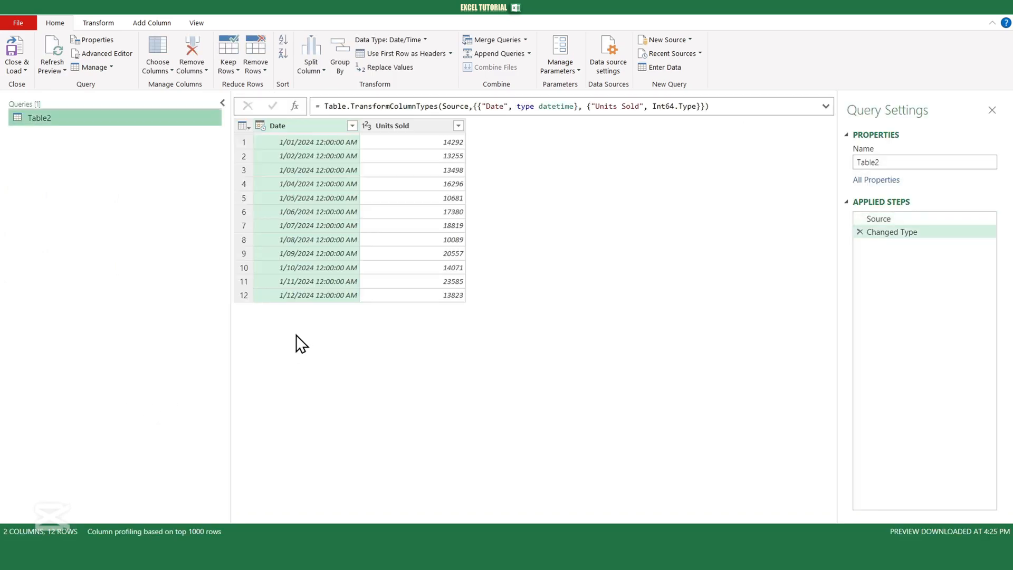
- Change the Date column's data type to Date, replacing the current type conversion
click(312, 125)
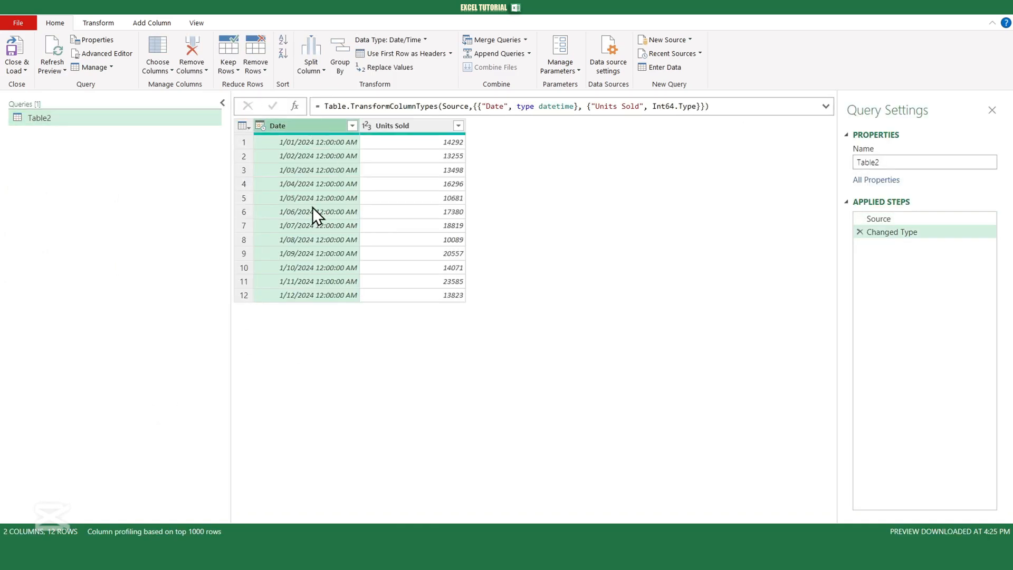
click(102, 23)
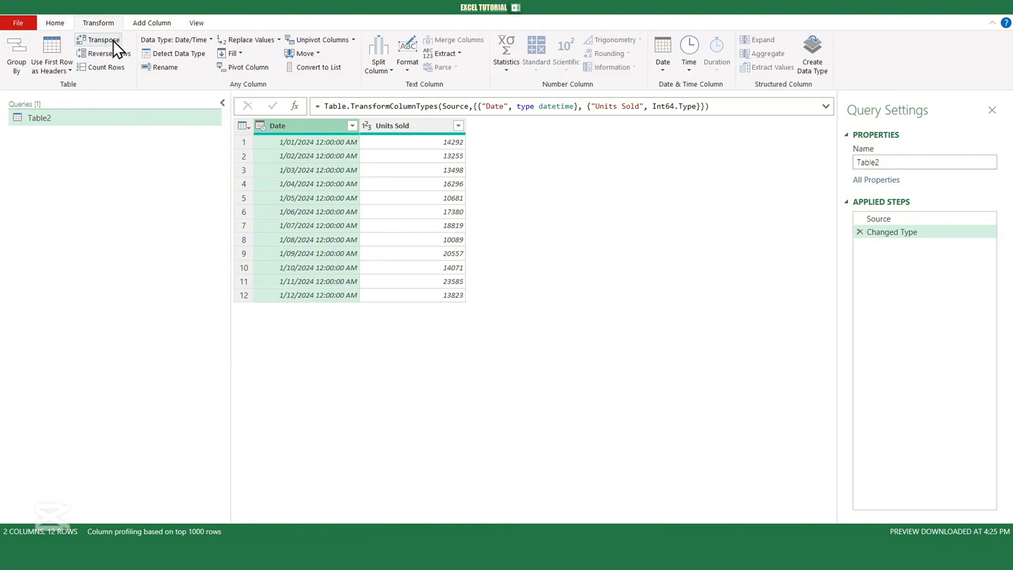
click(182, 41)
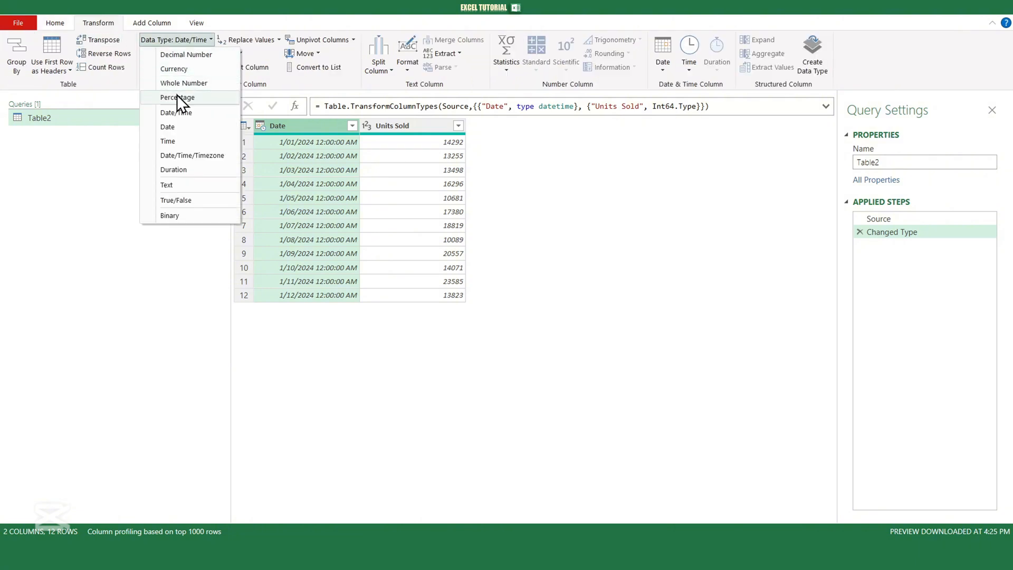
click(173, 126)
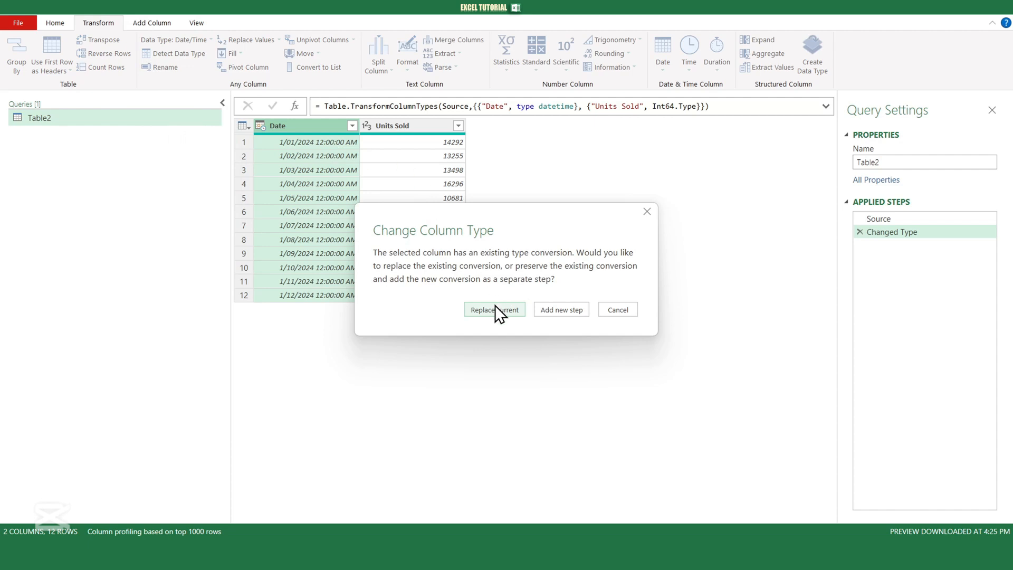
click(495, 309)
- Transpose the Date and Units Sold columns and promote the first row to headers
ctrl+click(410, 125)
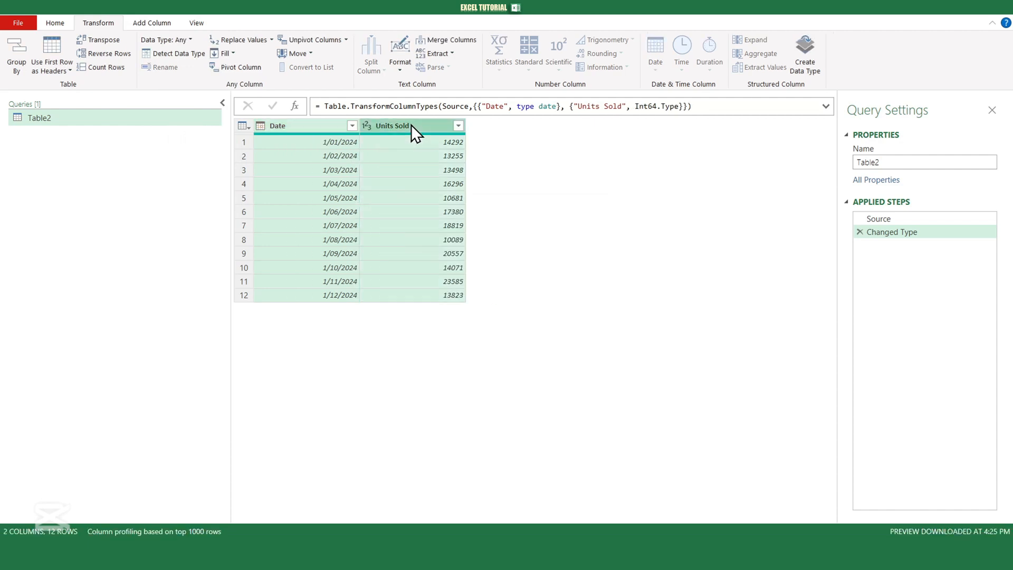
click(110, 42)
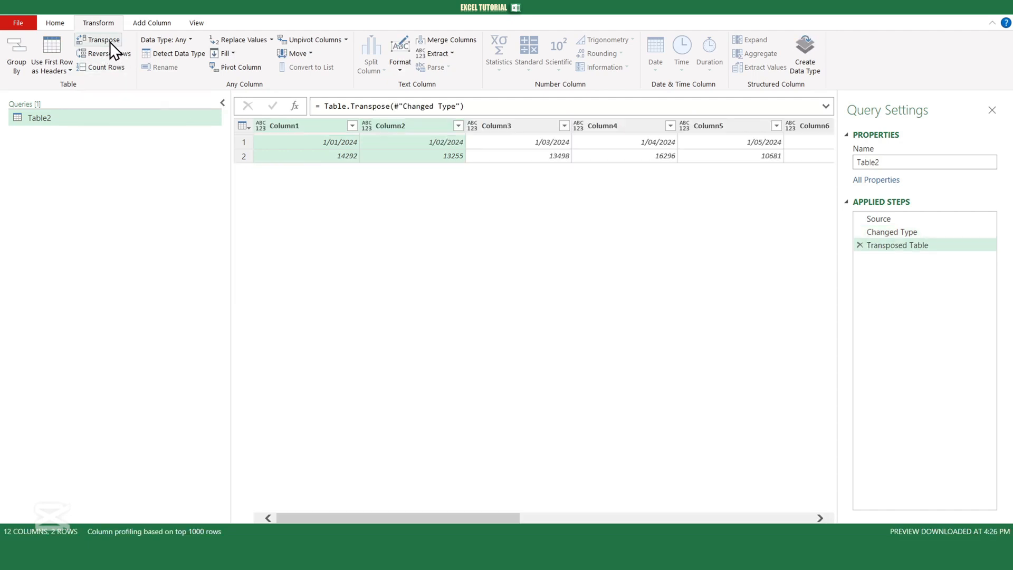
click(245, 142)
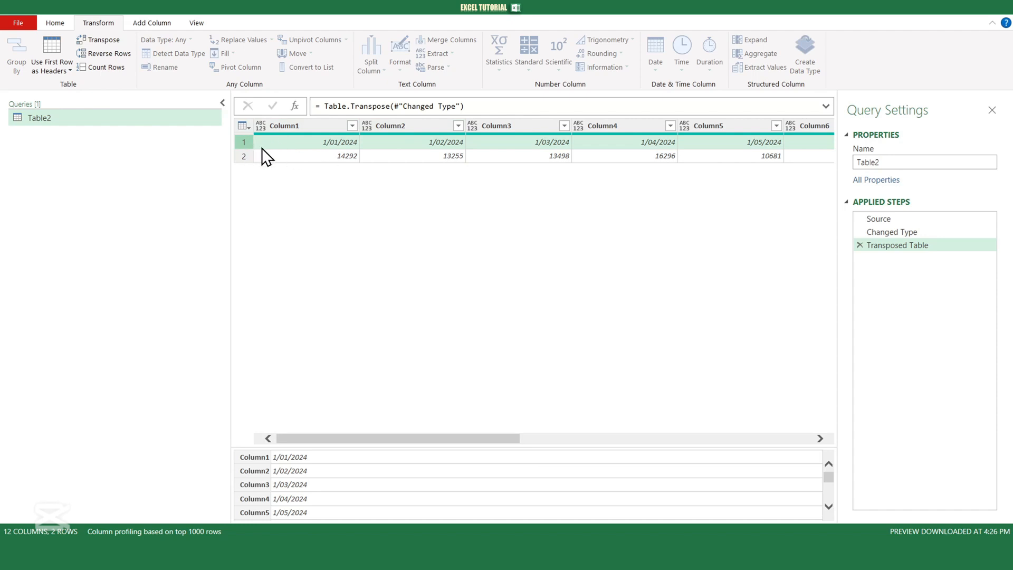
click(69, 70)
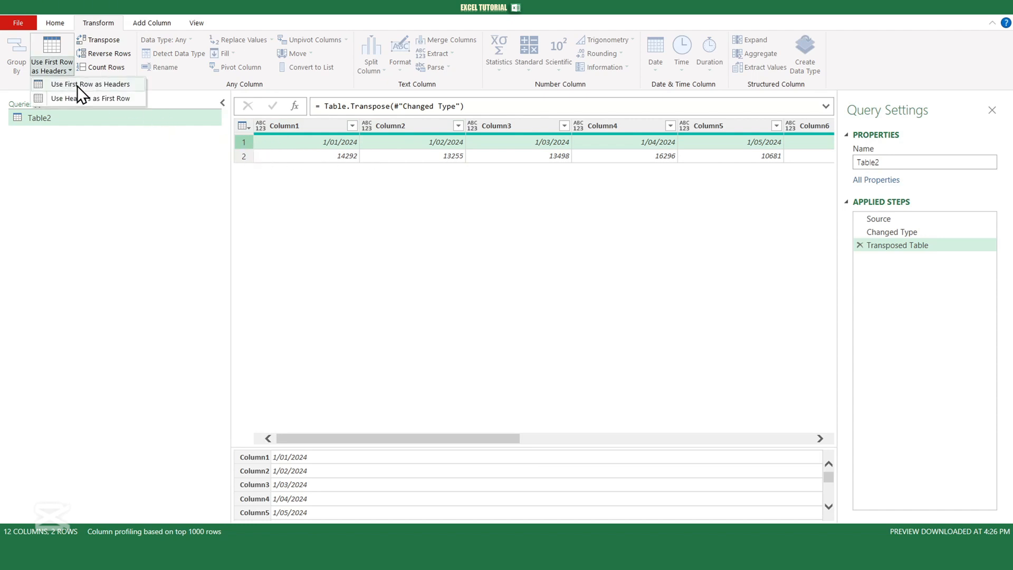
click(80, 85)
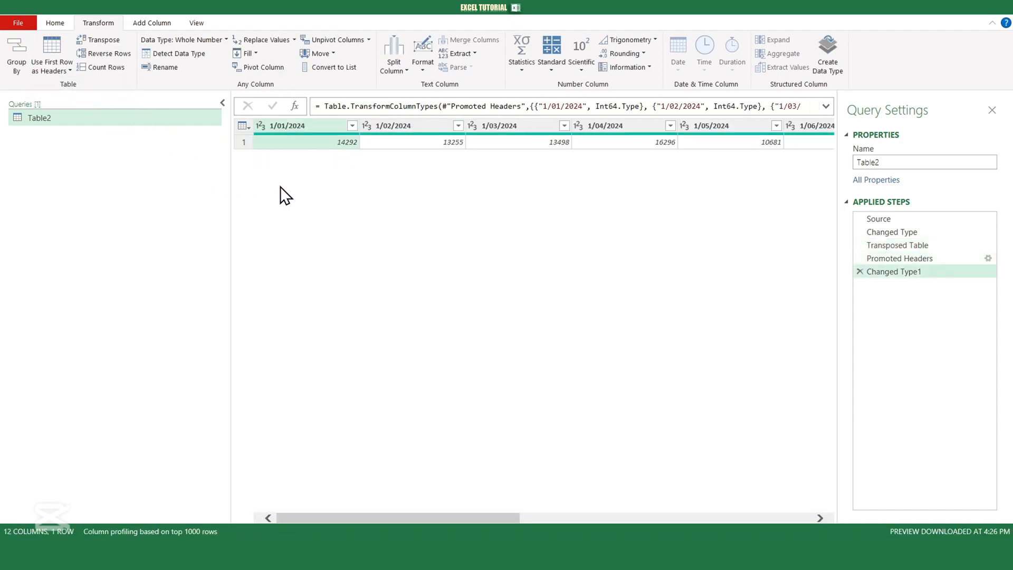
- Close the query and load it as a table to the existing worksheet at cell F3
click(59, 25)
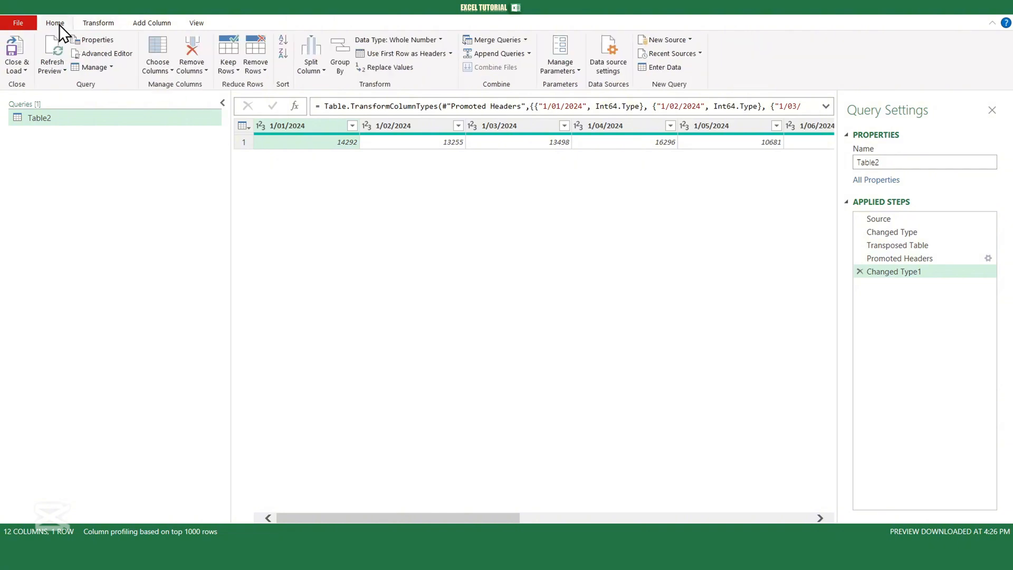
click(25, 68)
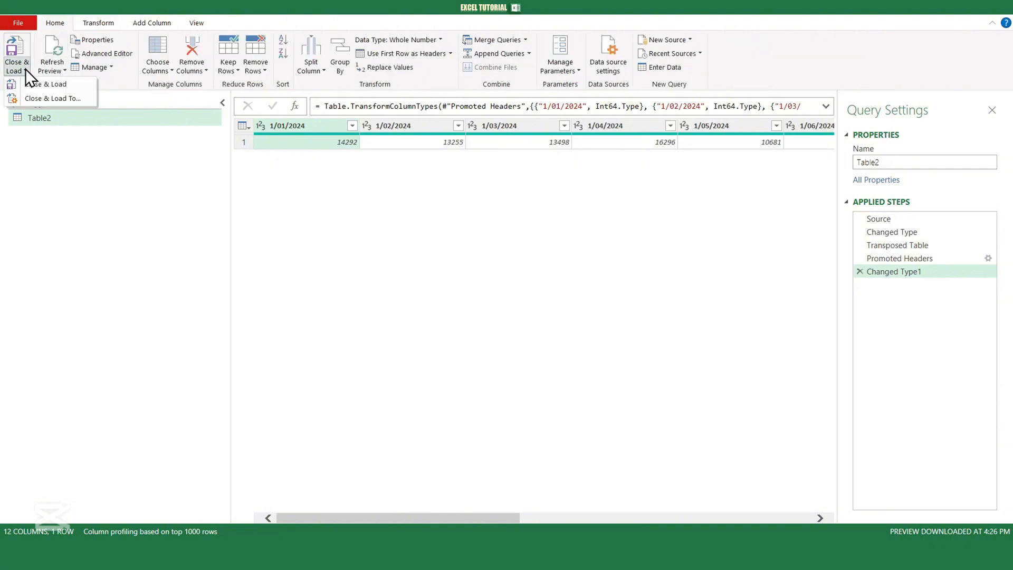
click(39, 98)
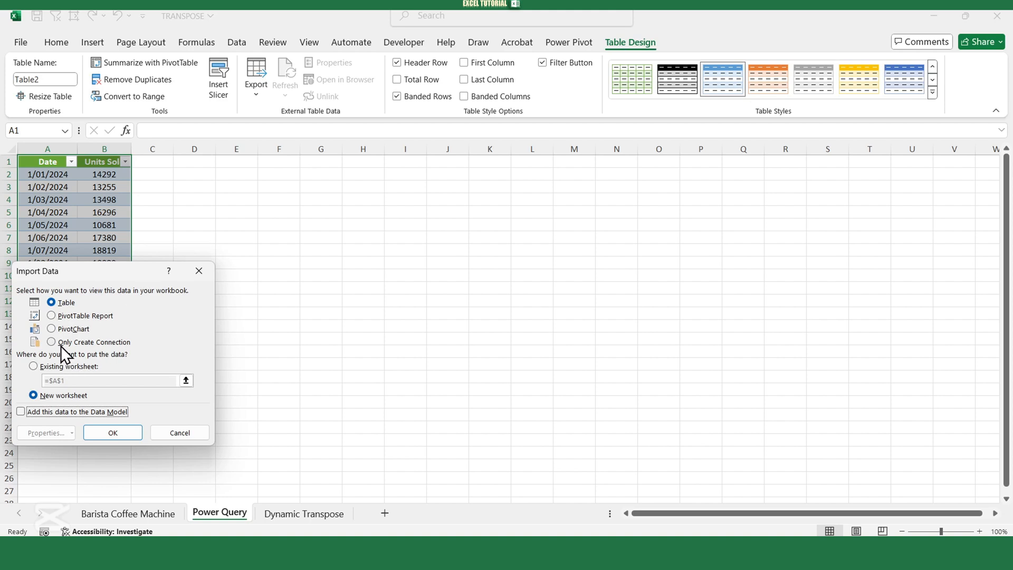
click(37, 365)
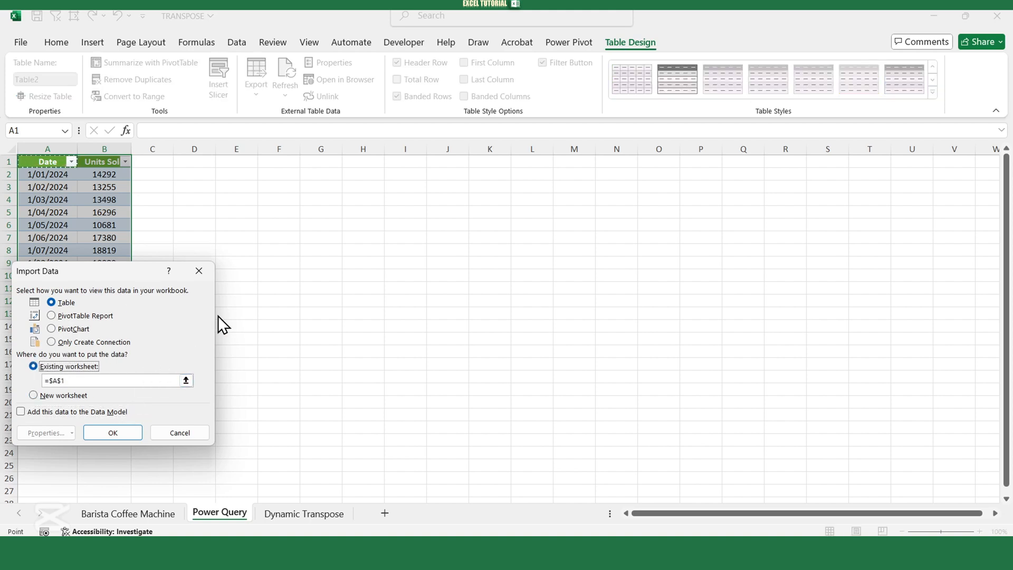
click(283, 187)
click(102, 433)
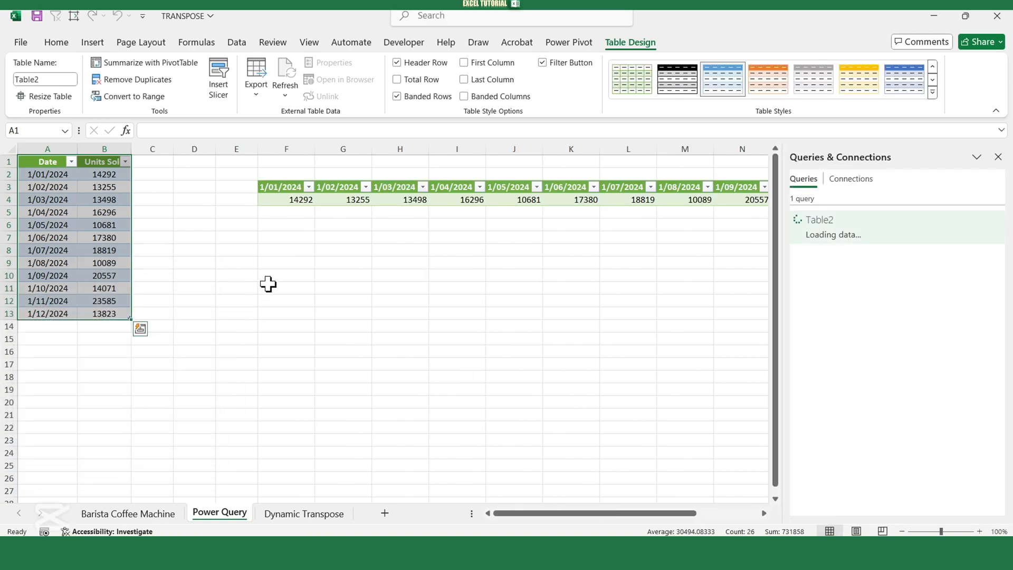
- Extend the source table with a new row, filling the date 2/12/2024 into A14 and entering 10000 in B14
scroll(268, 284, down, 1)
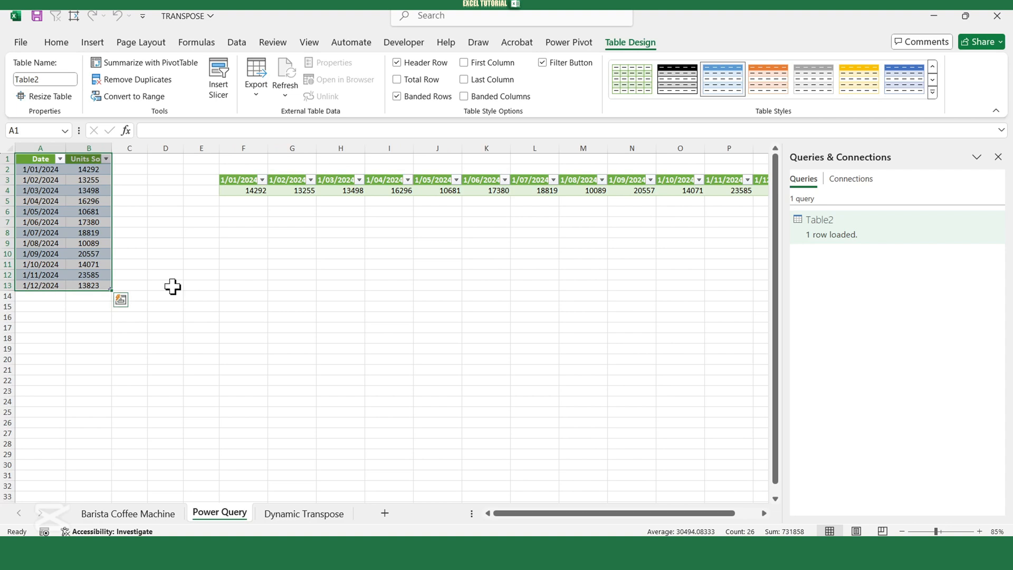
scroll(241, 285, down, 1)
click(40, 262)
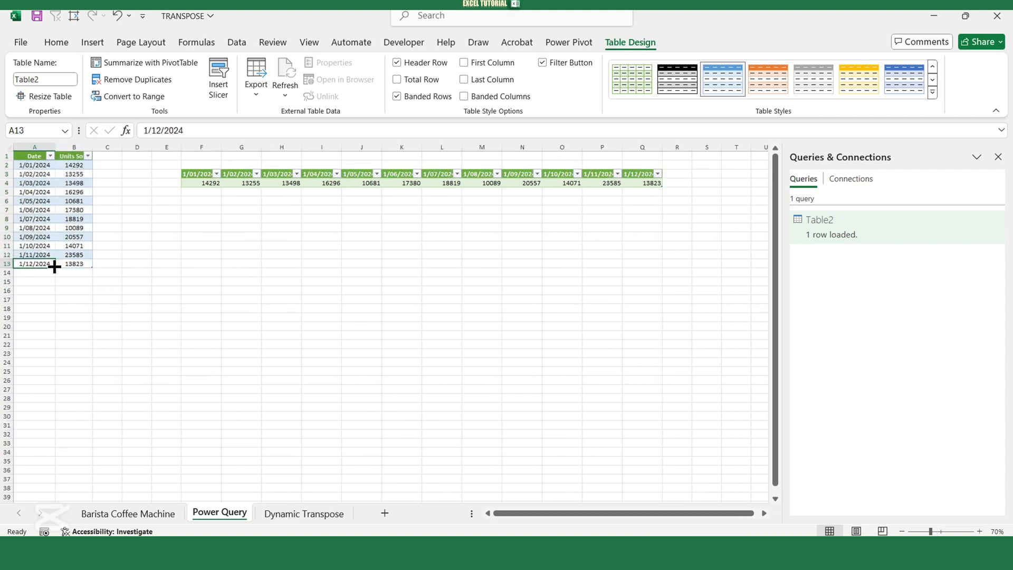
drag(55, 268, 57, 275)
click(67, 272)
text(10000)
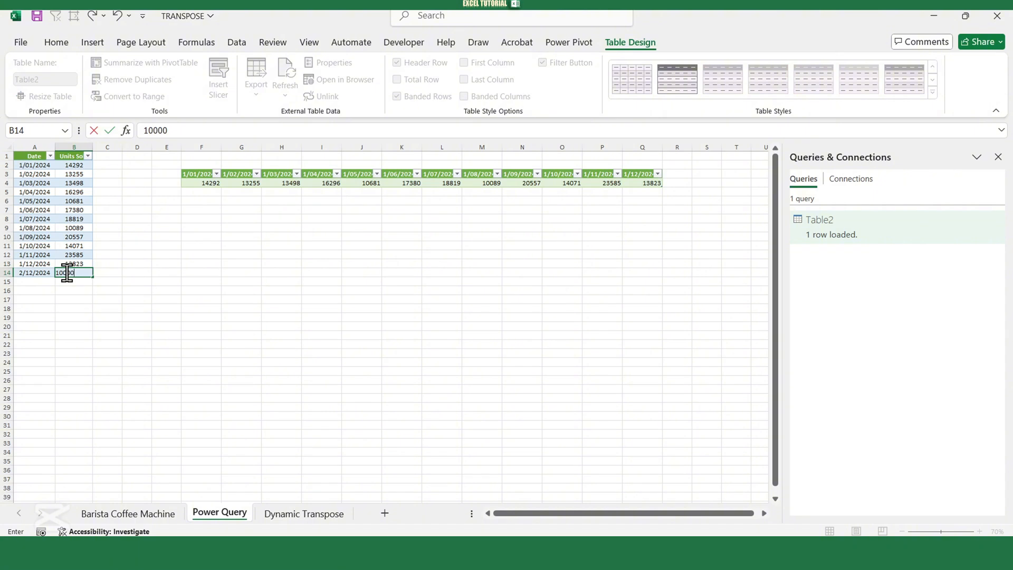
click(233, 245)
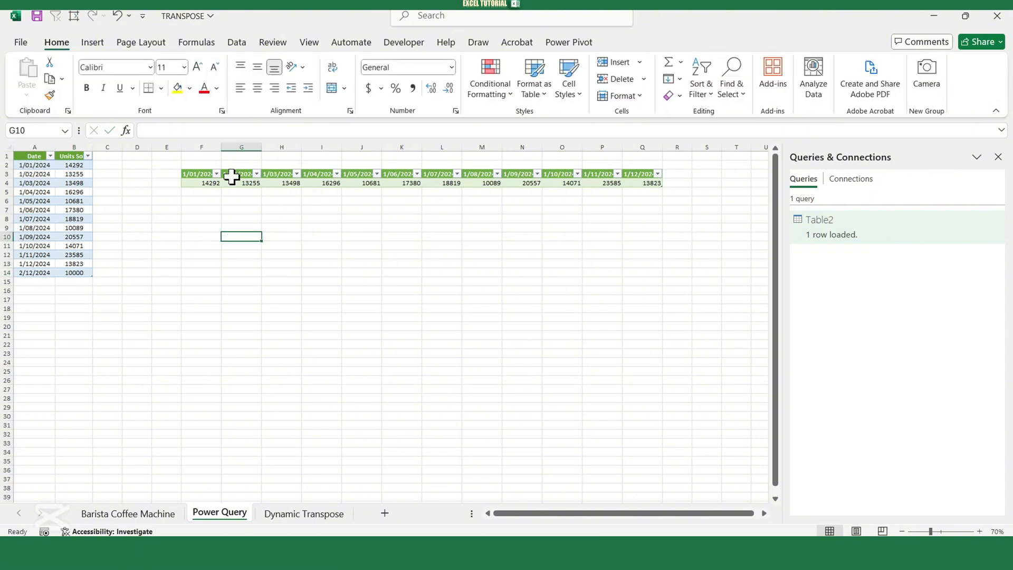
- Refresh the transposed query table to bring in the added source row
right_click(235, 177)
click(263, 212)
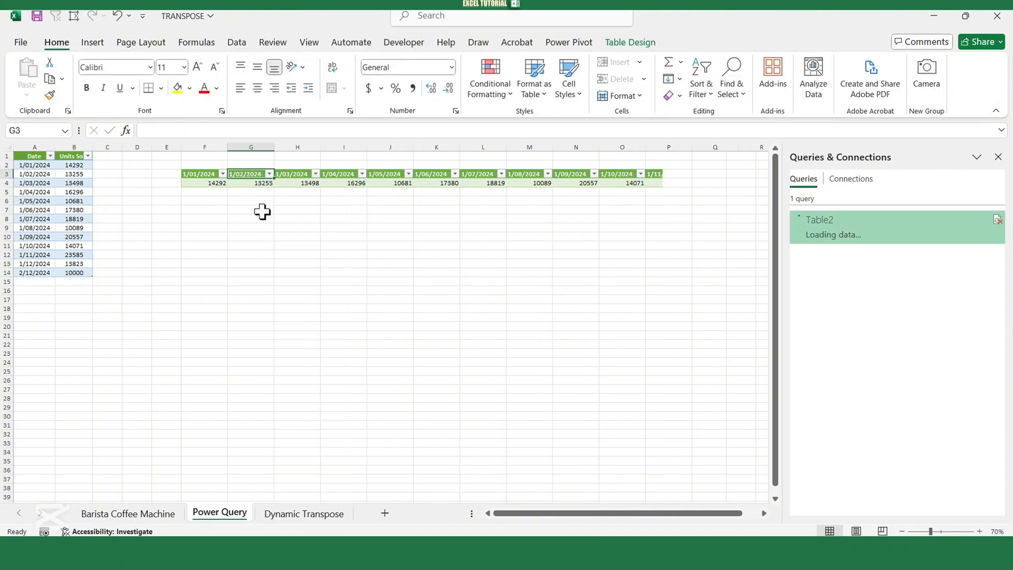
scroll(420, 334, down, 1)
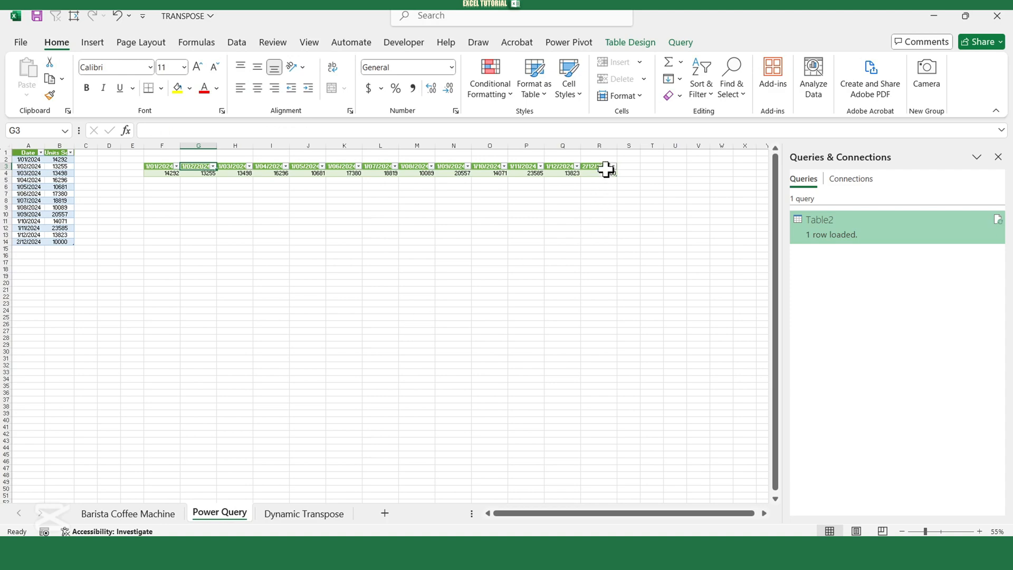
drag(605, 167, 607, 174)
click(565, 237)
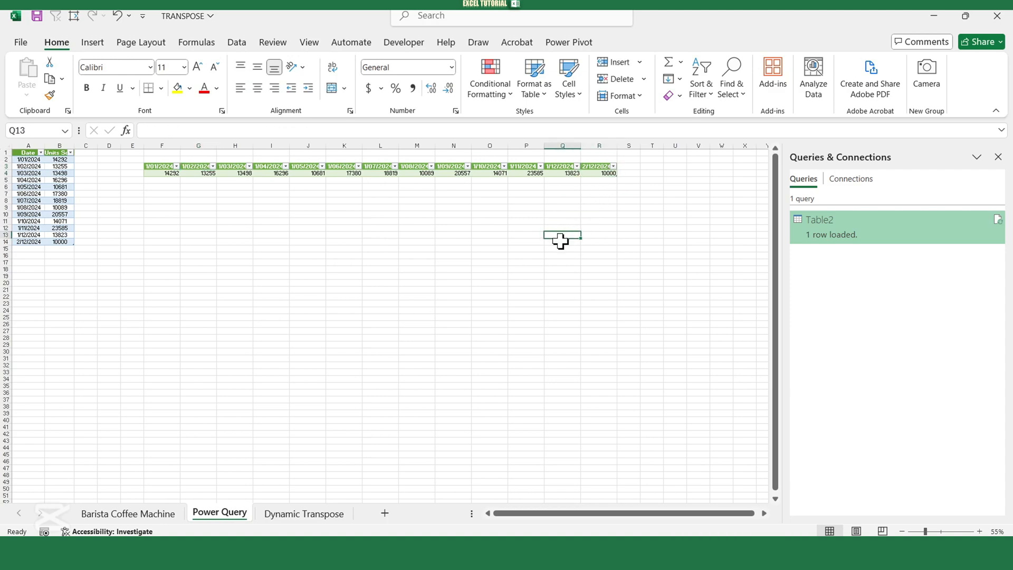
- On the Dynamic Transpose sheet, start an OFFSET formula in D2 with reference A1, 0 rows and 0 columns
click(328, 517)
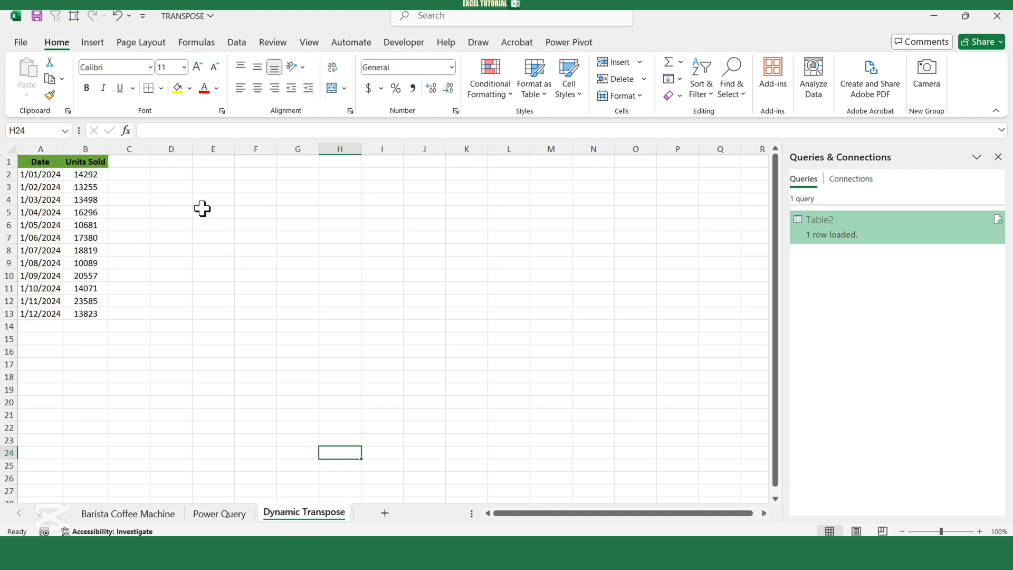
click(178, 177)
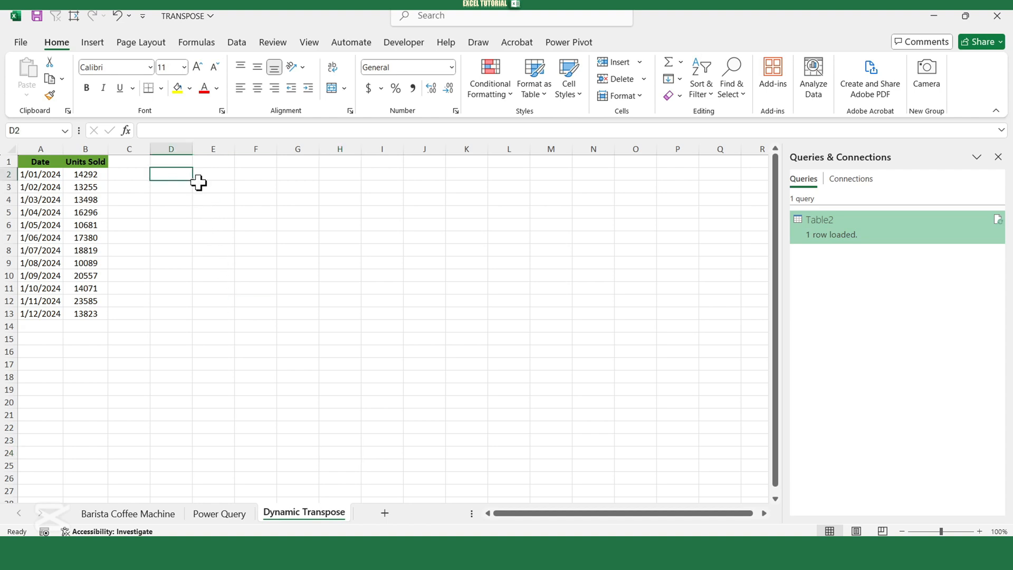
text(=off)
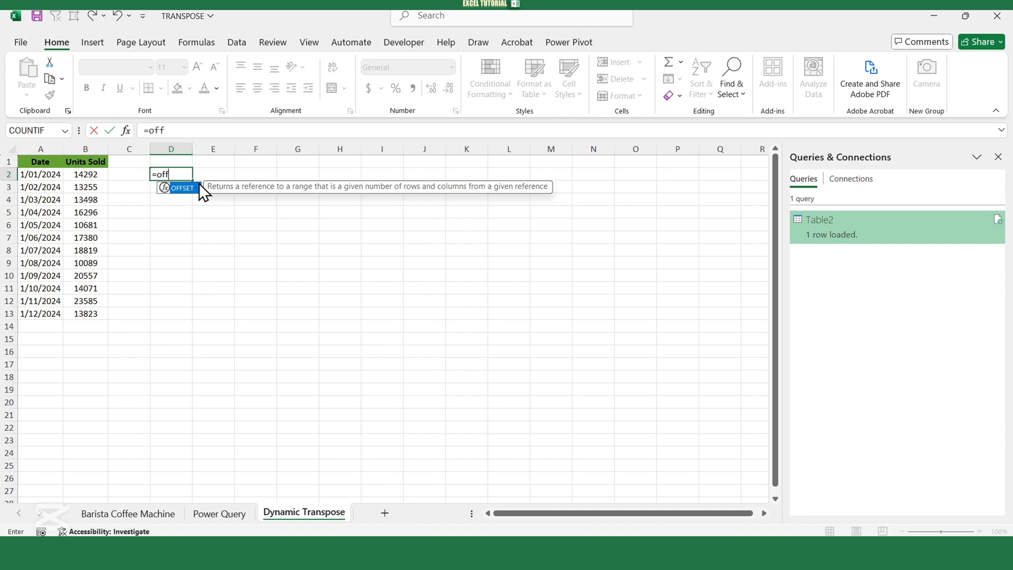
text(set()
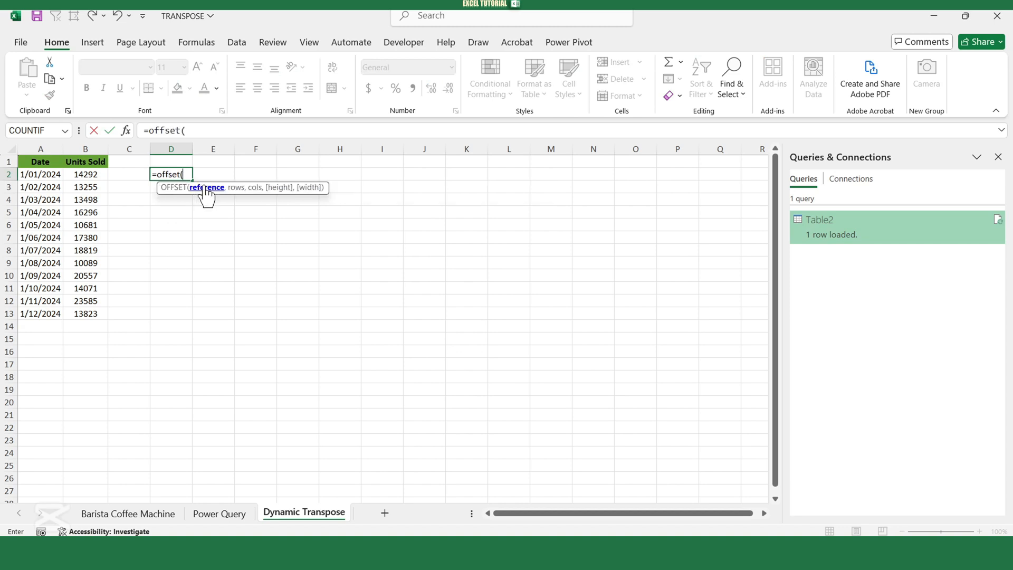
click(41, 161)
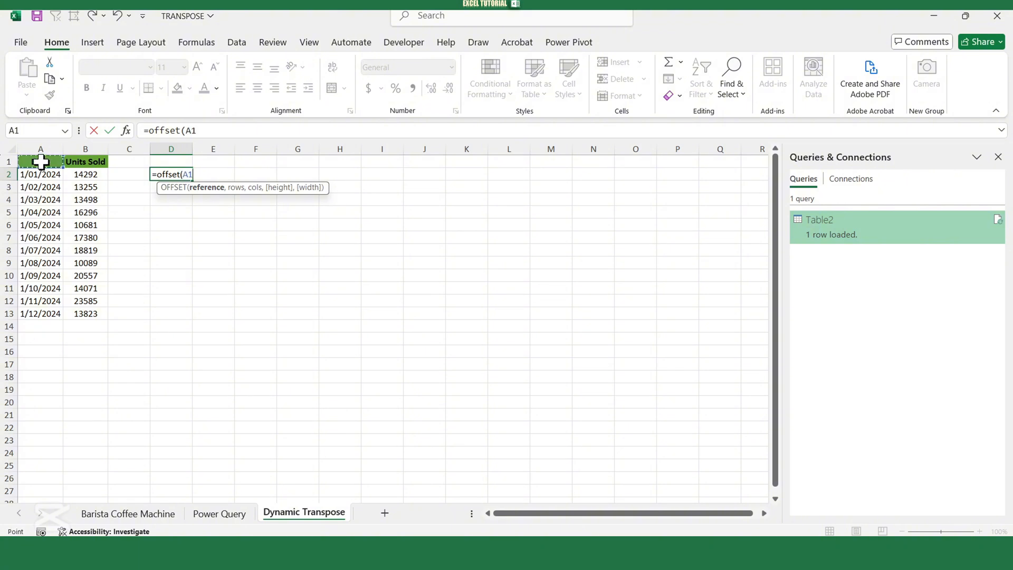
text(,)
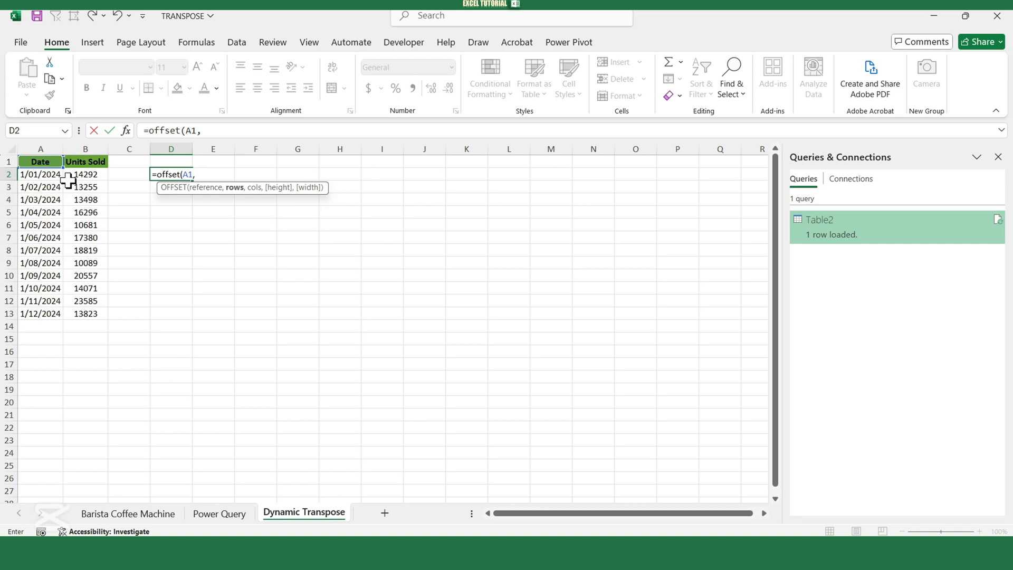
text(0,)
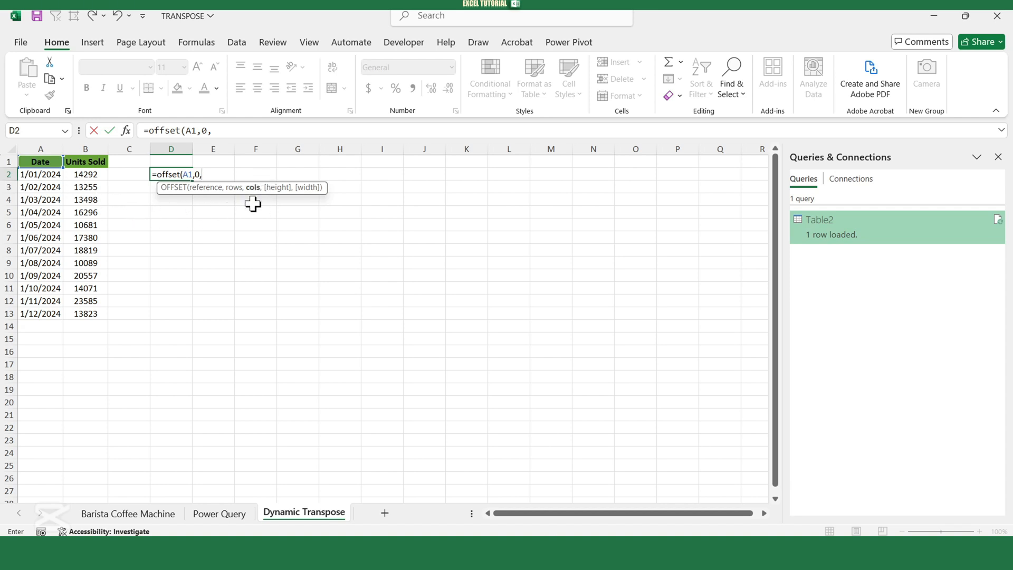
text(0,)
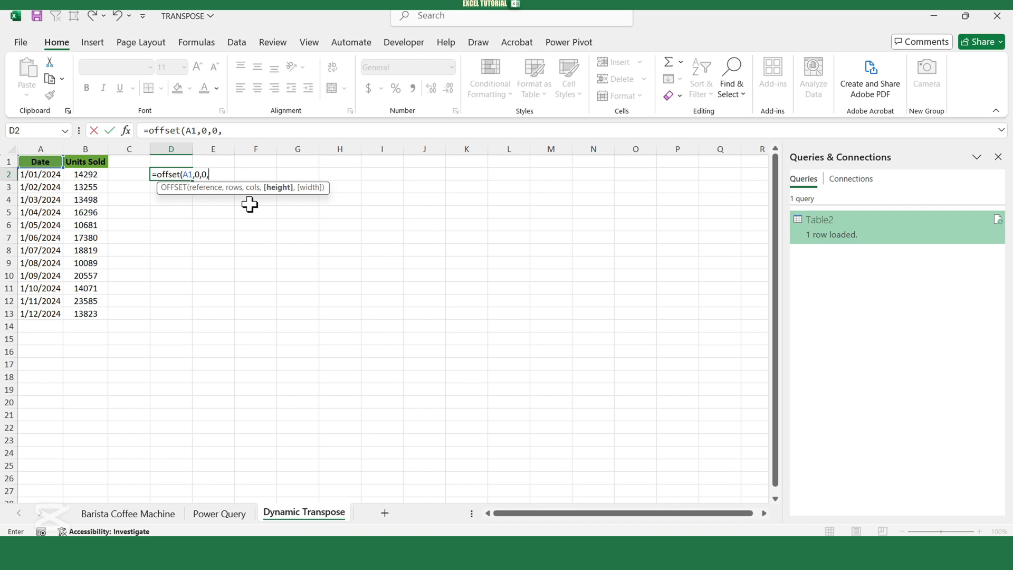
- Complete the OFFSET formula in D2 with COUNTA(A:A) as the height and 2 as the width
text(coun)
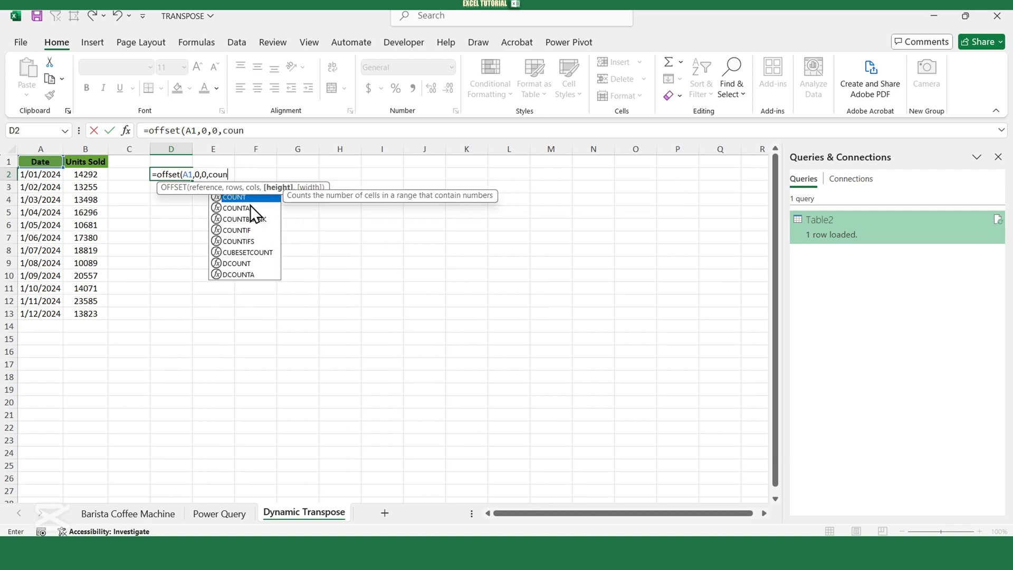
text(ta)
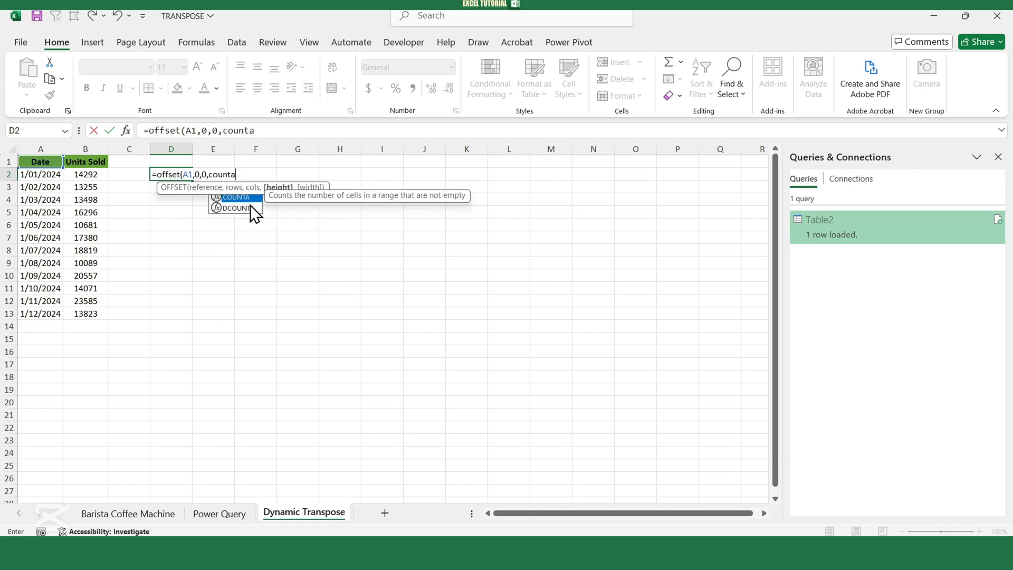
text(()
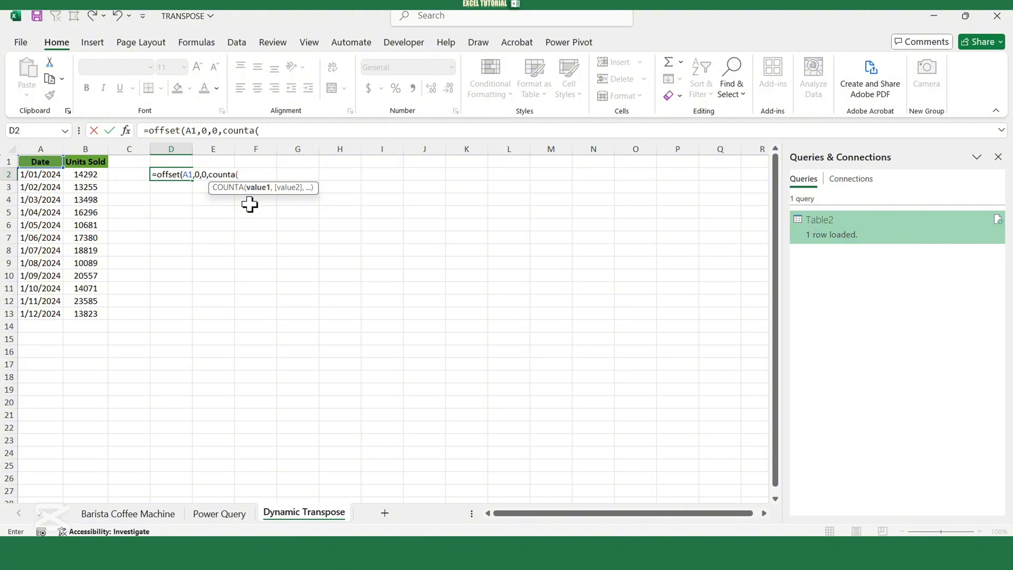
click(37, 149)
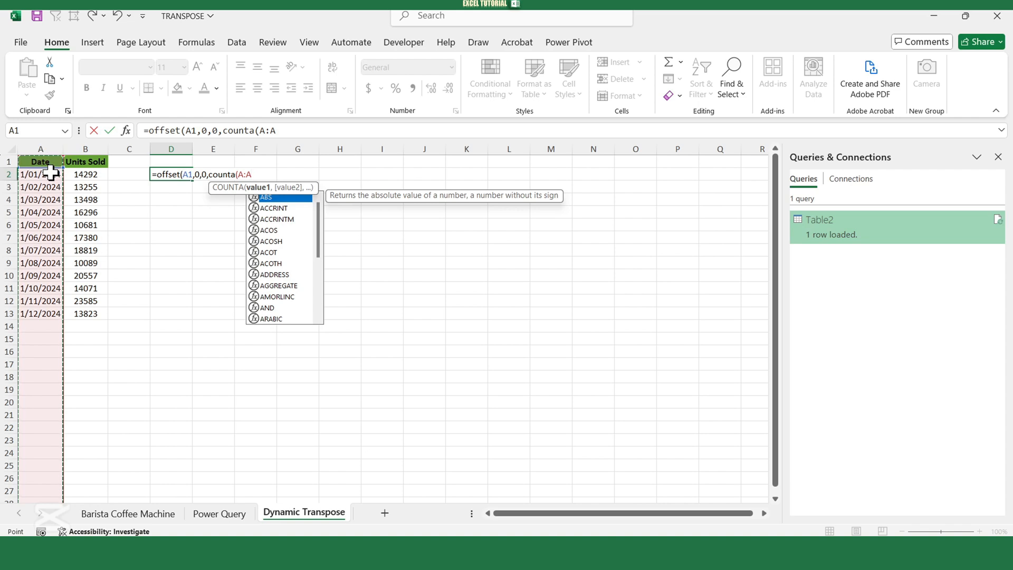
text(),)
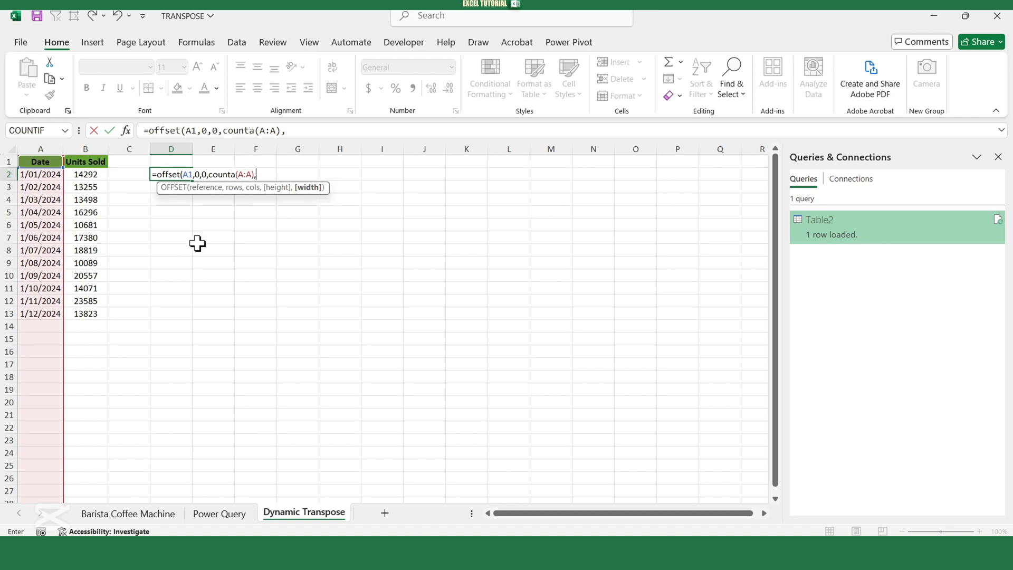
text(2))
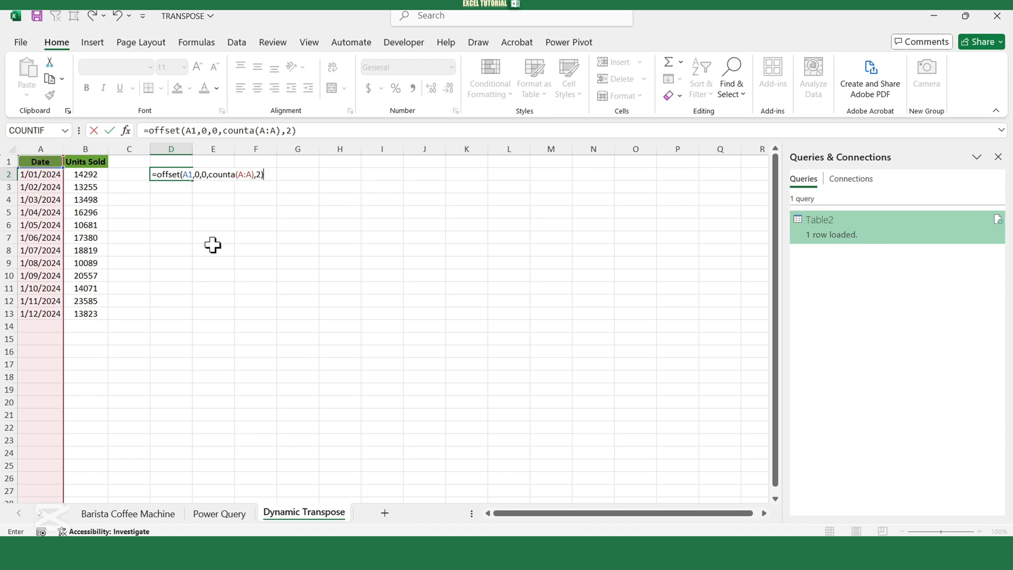
key(Return)
- Wrap the D2 formula in TRANSPOSE so it reads =TRANSPOSE(OFFSET(A1,0,0,COUNTA(A:A),2))
click(174, 175)
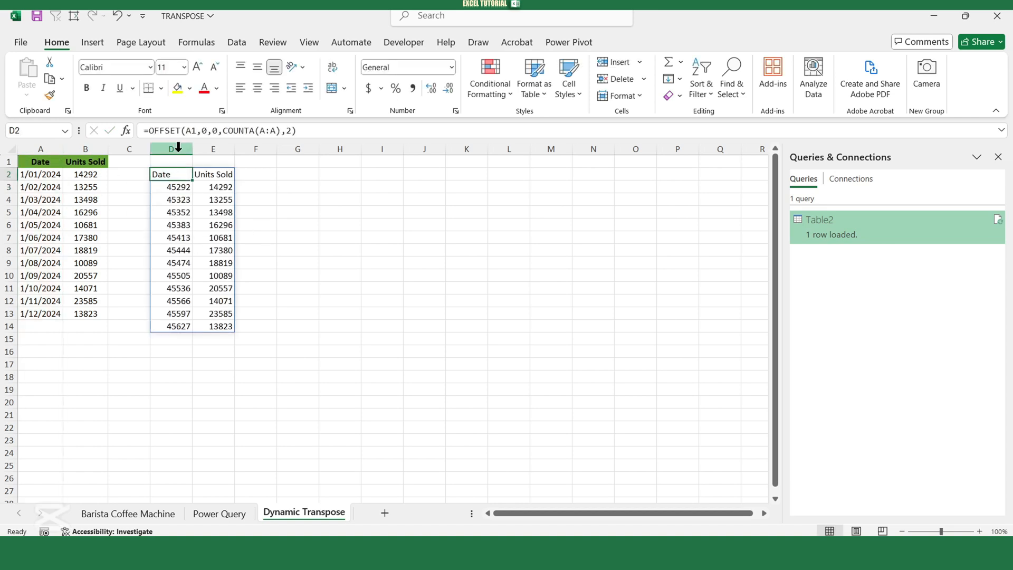
click(147, 132)
text(trans[o)
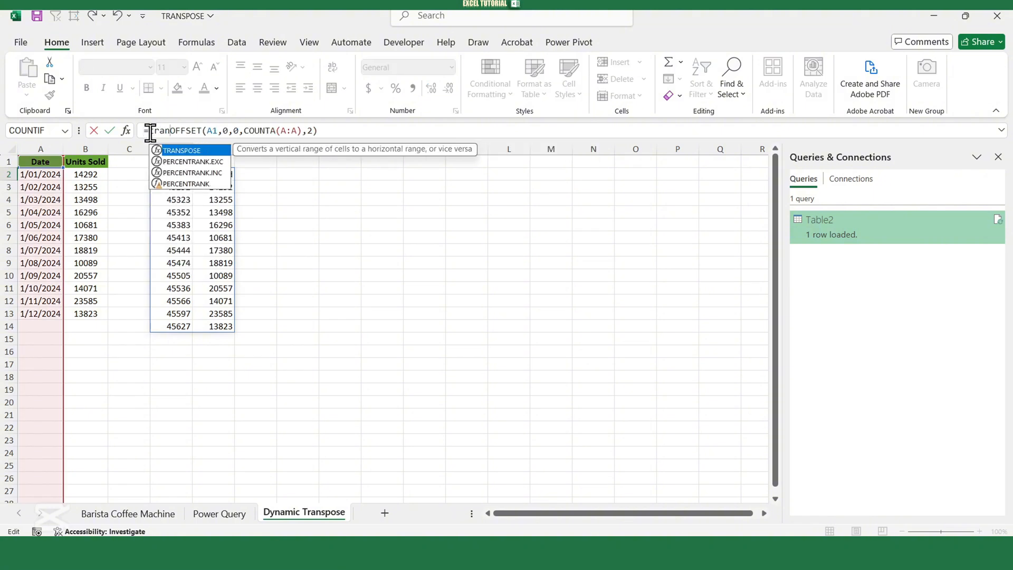
key(BackSpace)
key(BackSpace)
text(pose)
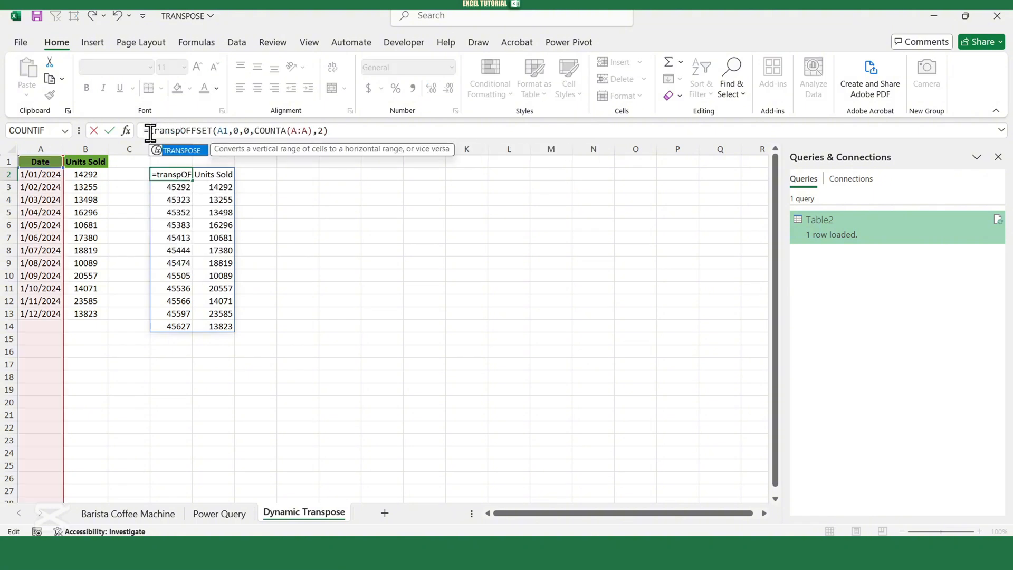
text(()
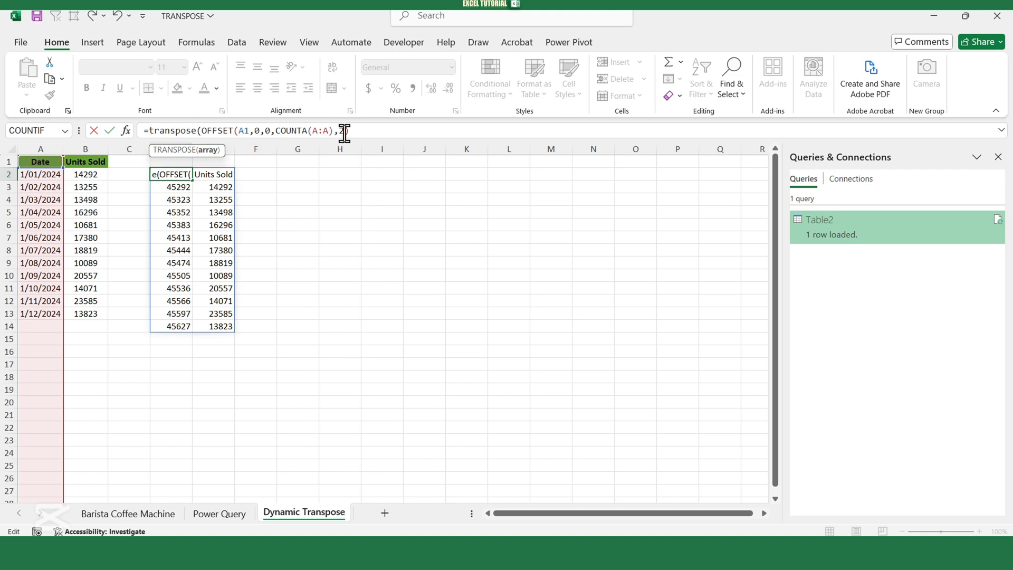
text())
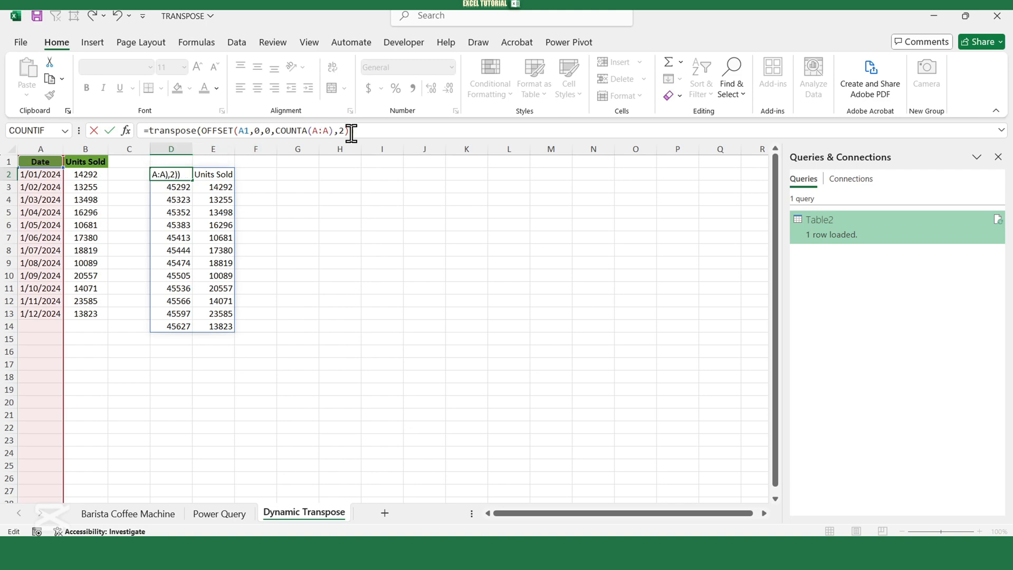
key(Return)
click(280, 212)
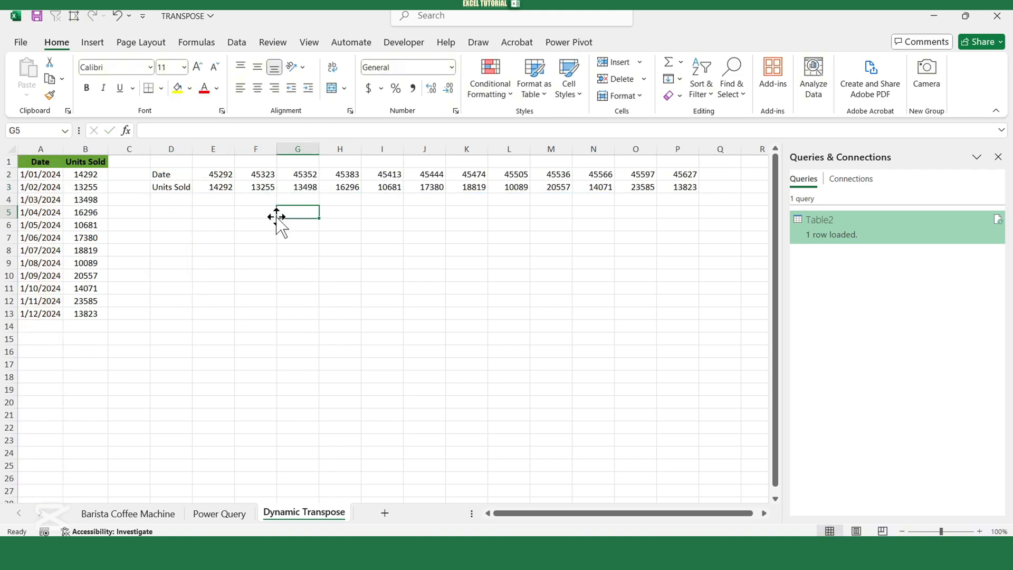
- Extend the source data by filling the date 2/12/2024 into A14 and entering 10000 in B14
click(29, 314)
drag(63, 319, 65, 327)
click(90, 324)
text(10000)
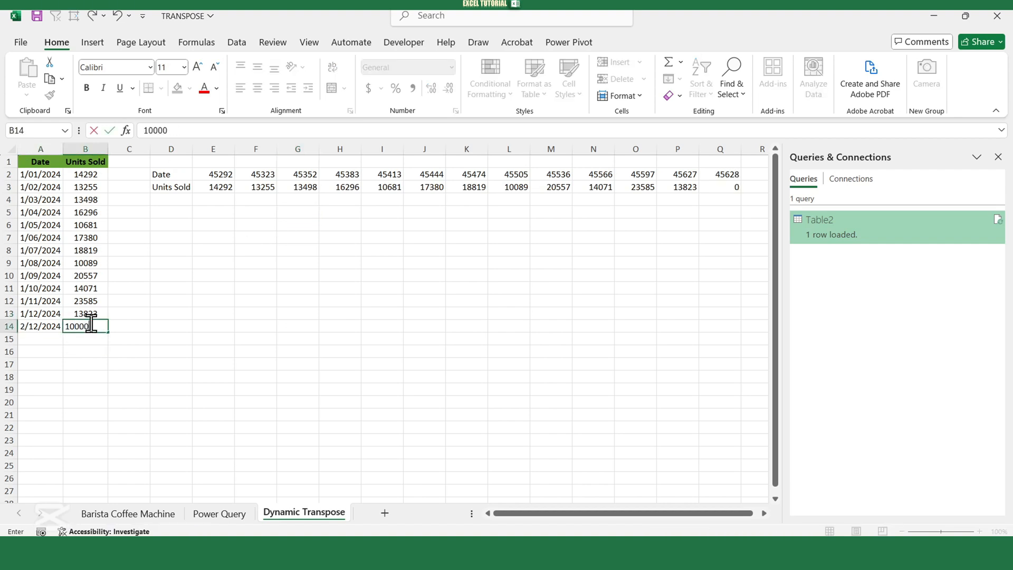
key(Return)
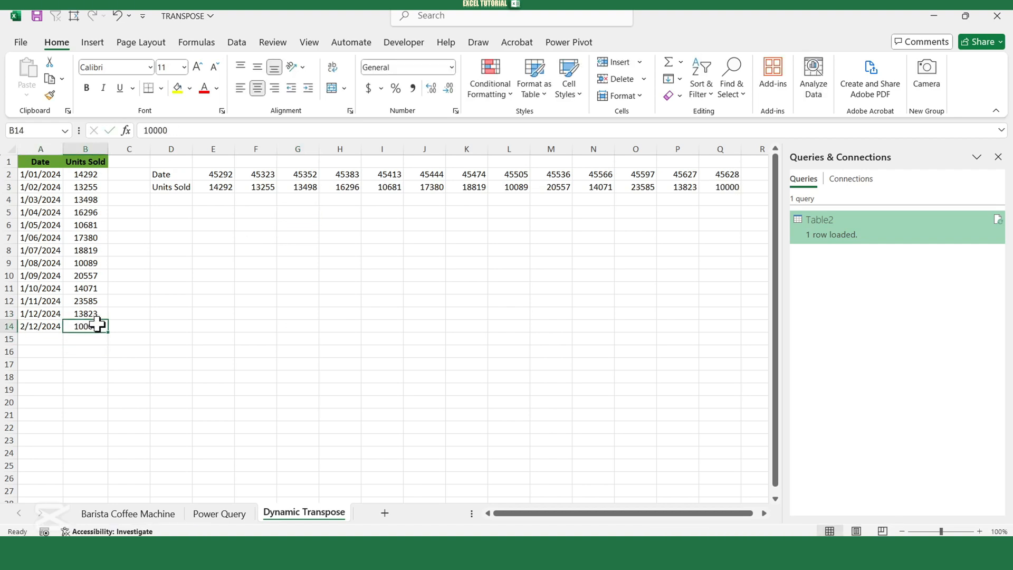
- Format the transposed date values in E2:Q2 as Short Date
click(174, 175)
drag(203, 180, 728, 175)
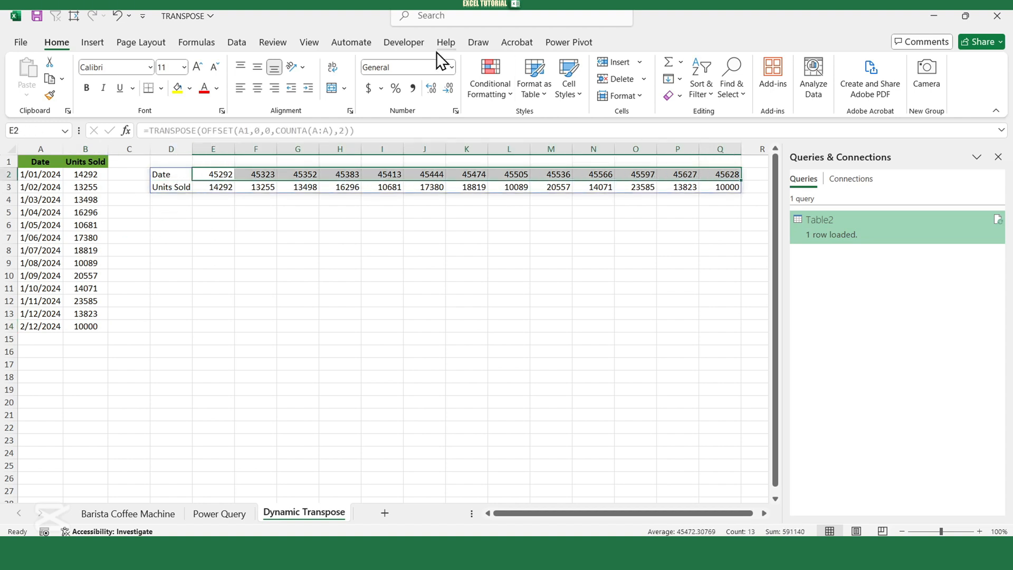
click(450, 67)
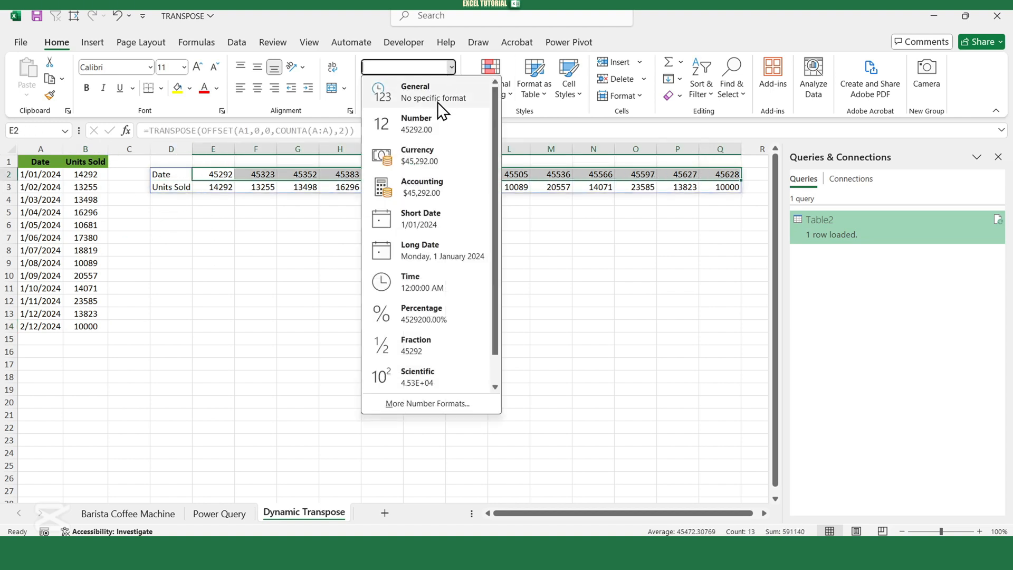
click(416, 221)
click(351, 224)
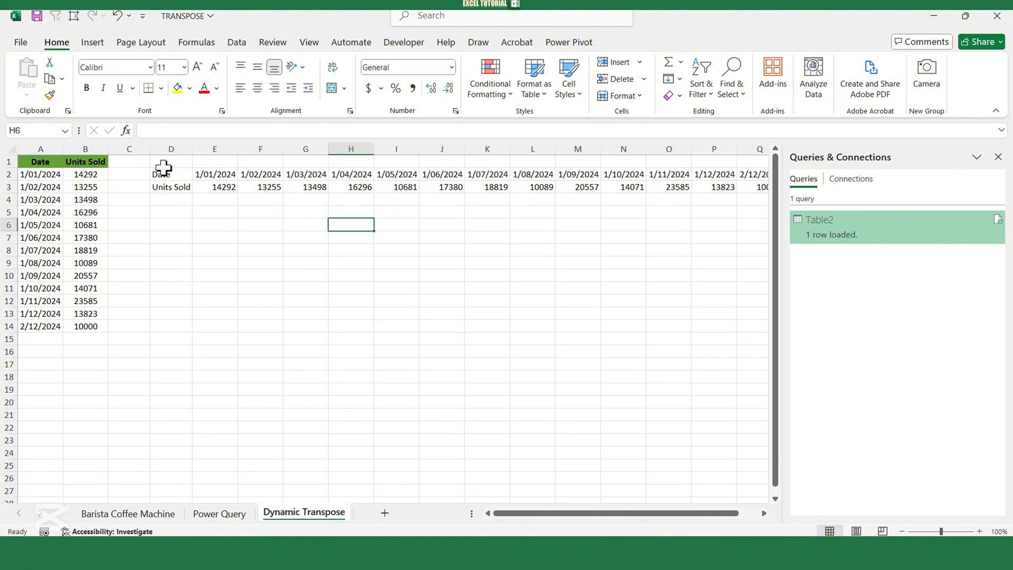
- Add the Transpose [Paste and Transpose] command from All Commands to the Quick Access Toolbar
click(129, 17)
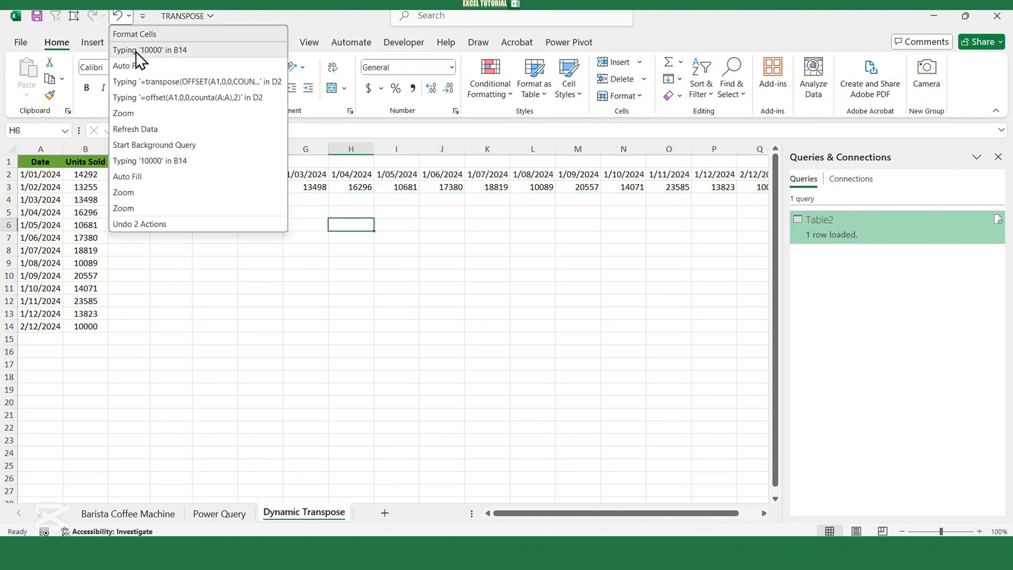
click(142, 17)
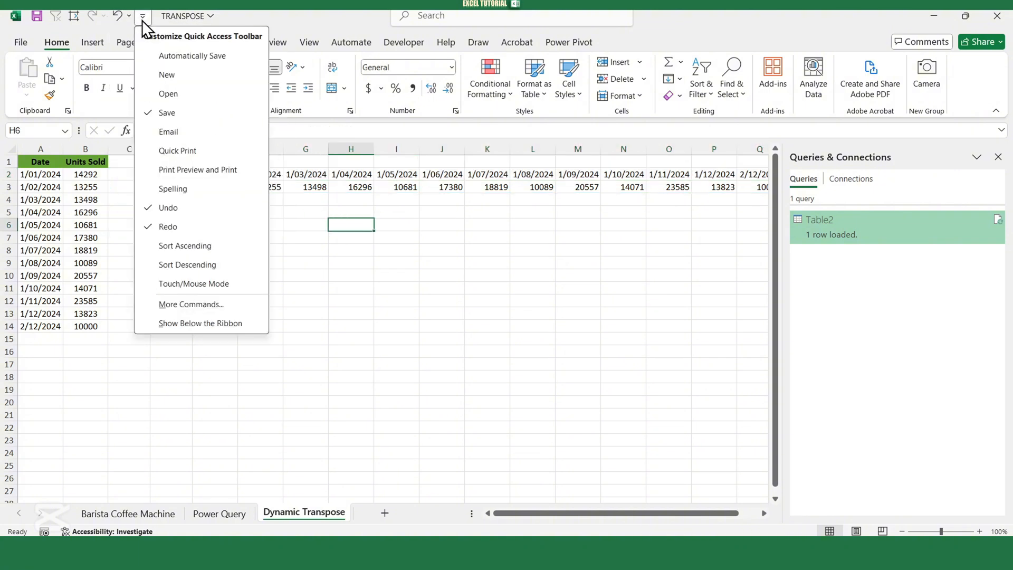
click(192, 305)
click(509, 124)
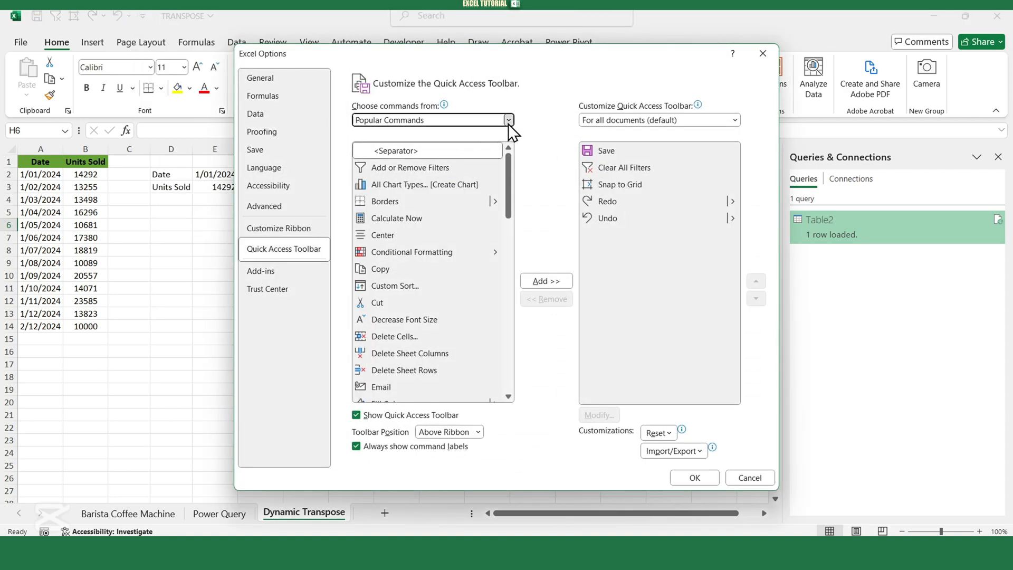
click(371, 161)
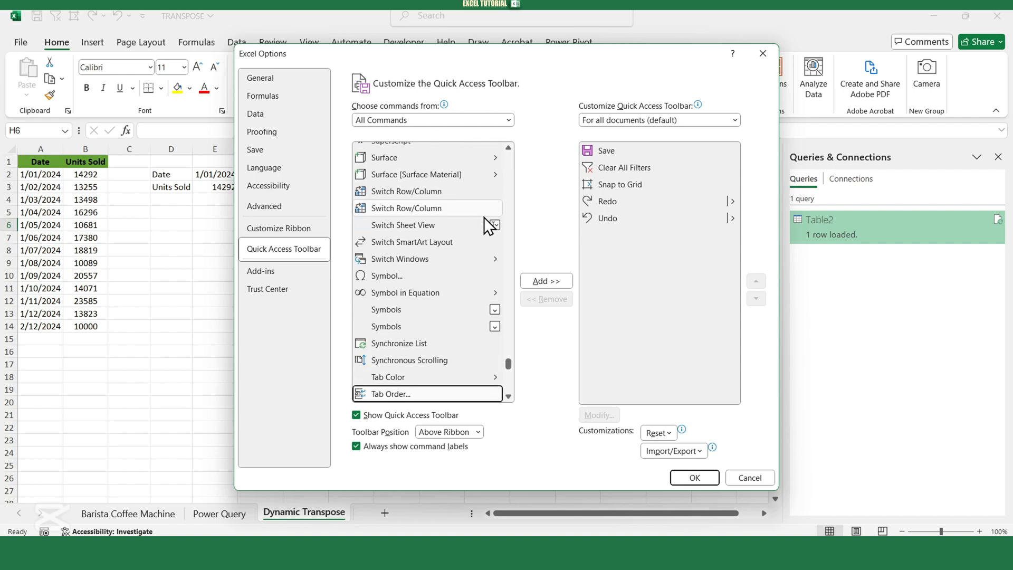
scroll(486, 265, down, 2)
scroll(508, 394, down, 15)
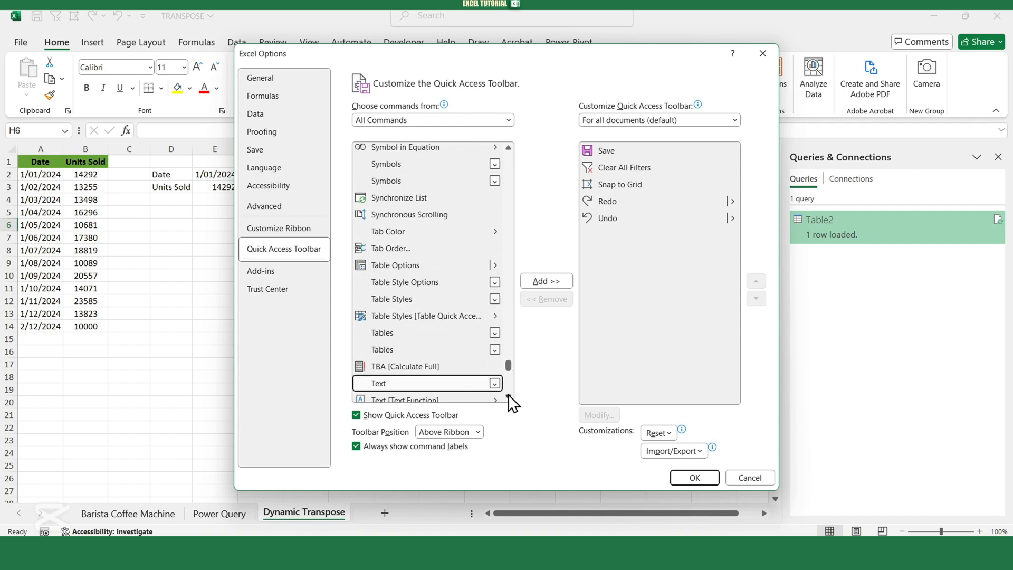
scroll(422, 353, down, 1)
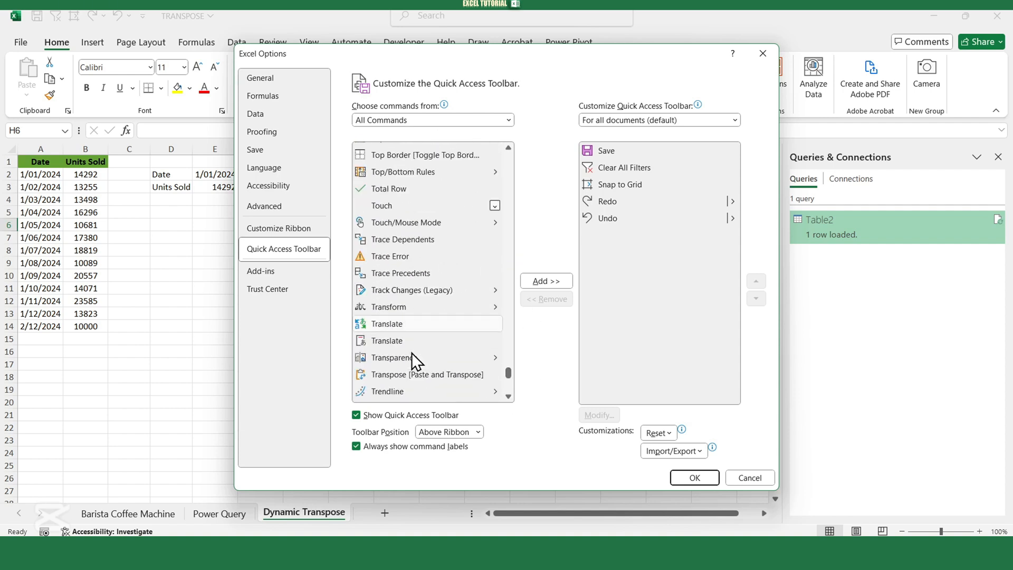
click(399, 373)
click(540, 280)
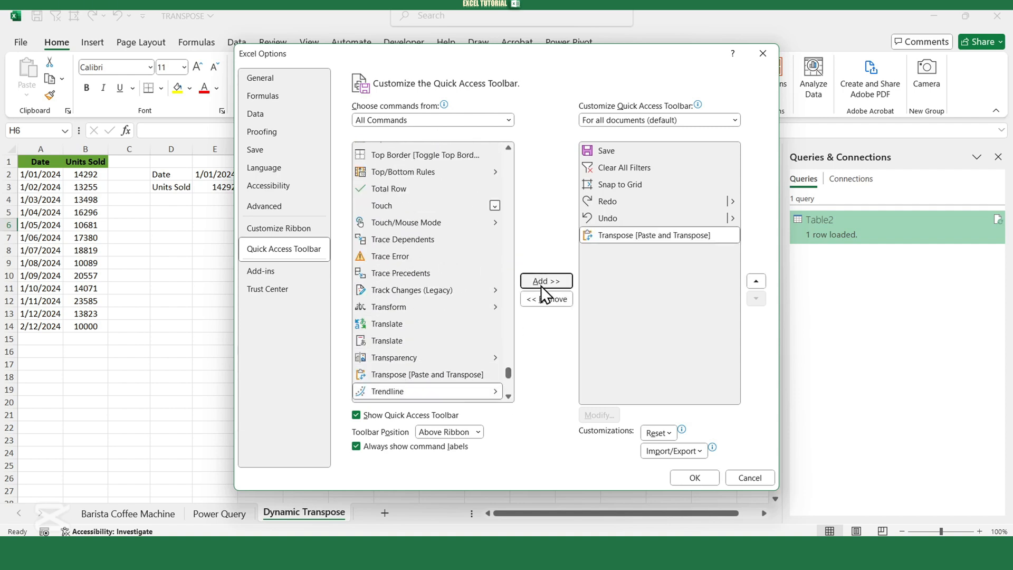
click(692, 477)
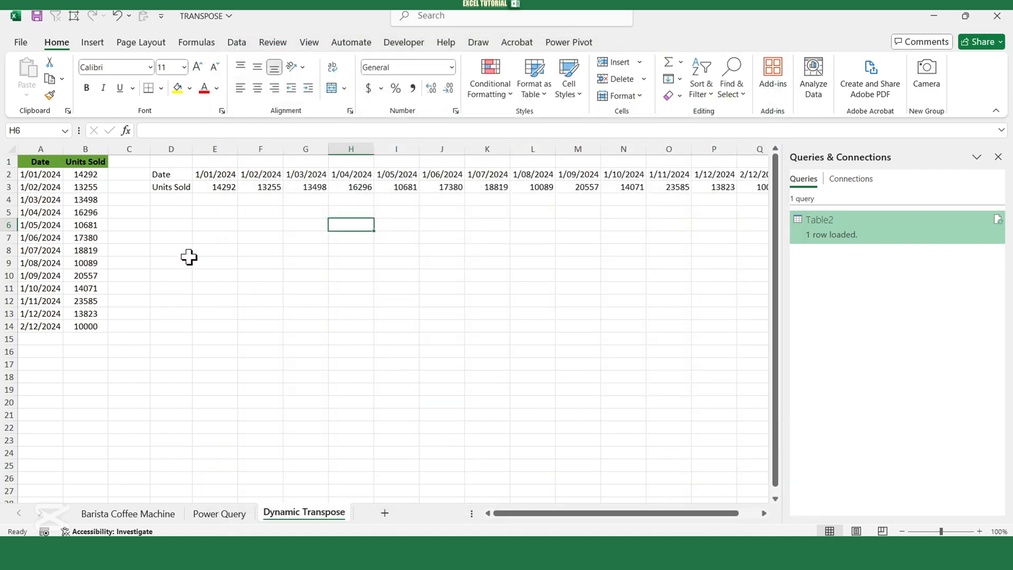
- Copy A2:B14 and paste it transposed starting at D6 with the Paste and Transpose command
drag(38, 174, 90, 324)
key(ctrl+c)
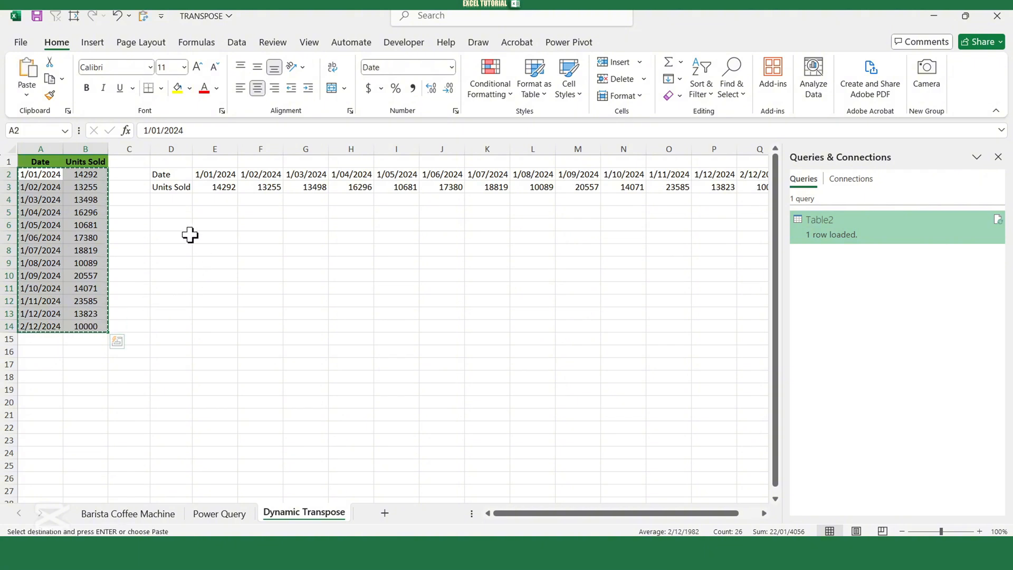
click(170, 227)
click(143, 16)
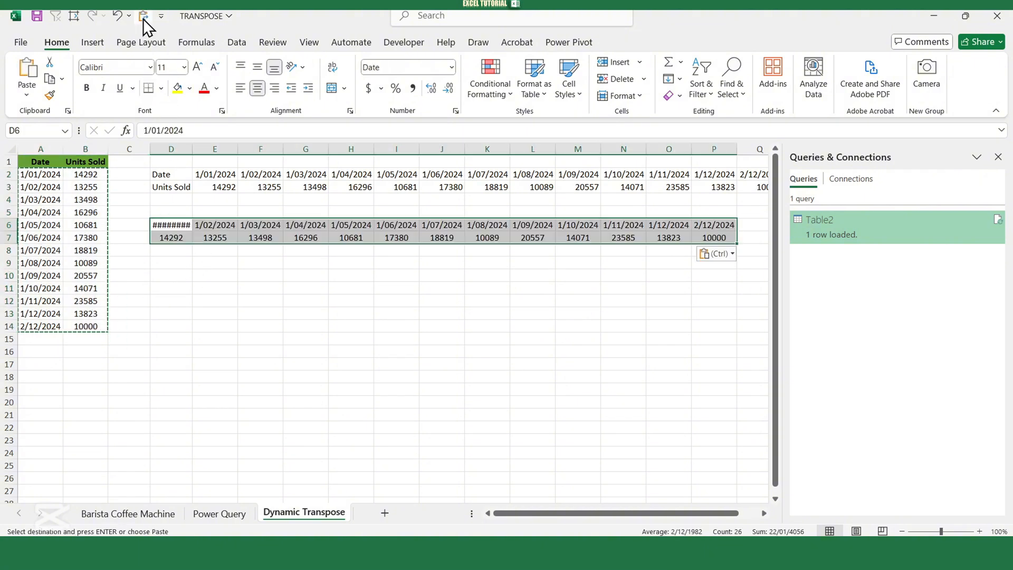
- Autofit column D's width to its contents, clear the copy selection and close the Queries & Connections pane
double_click(193, 149)
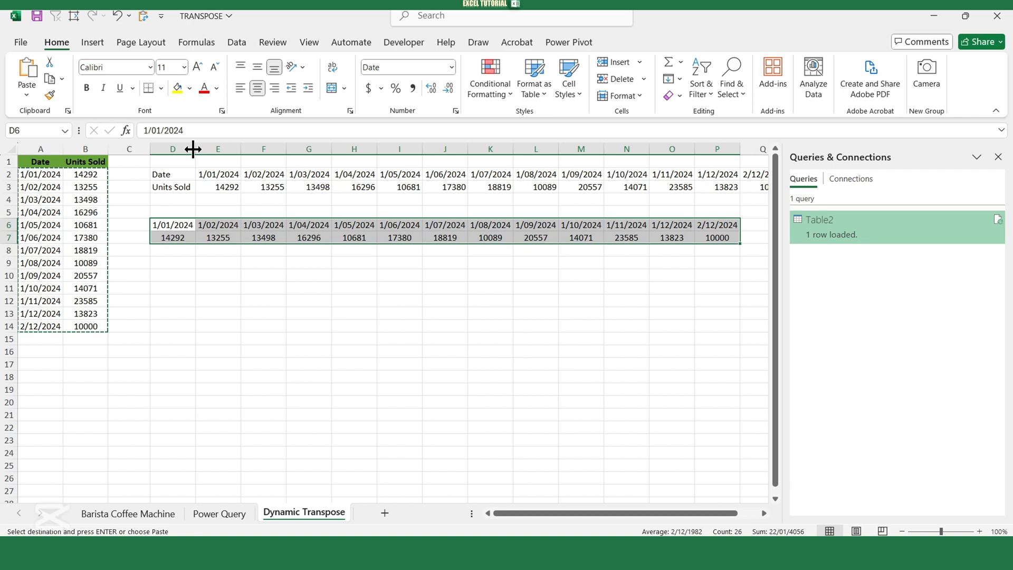
click(319, 310)
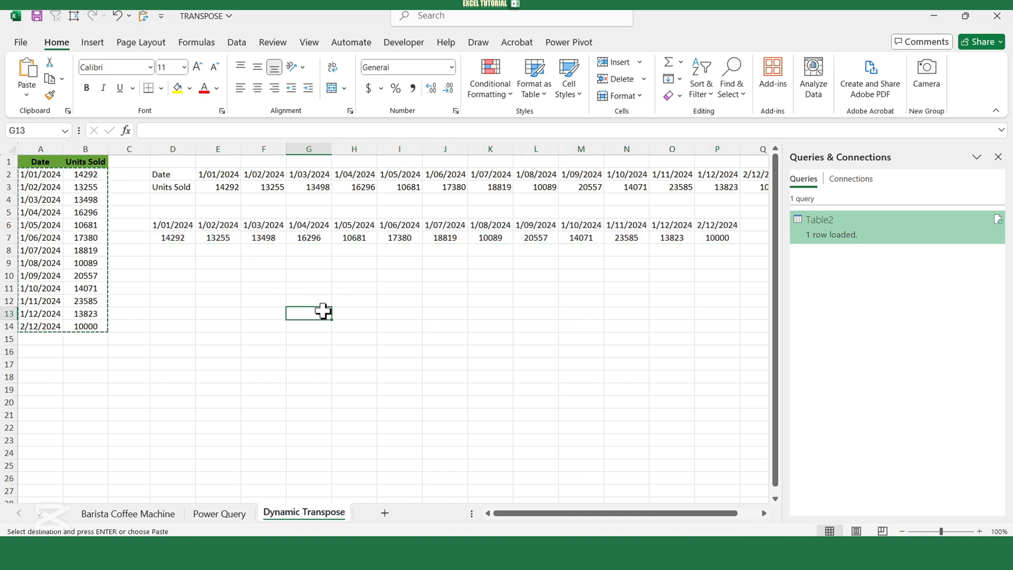
key(Escape)
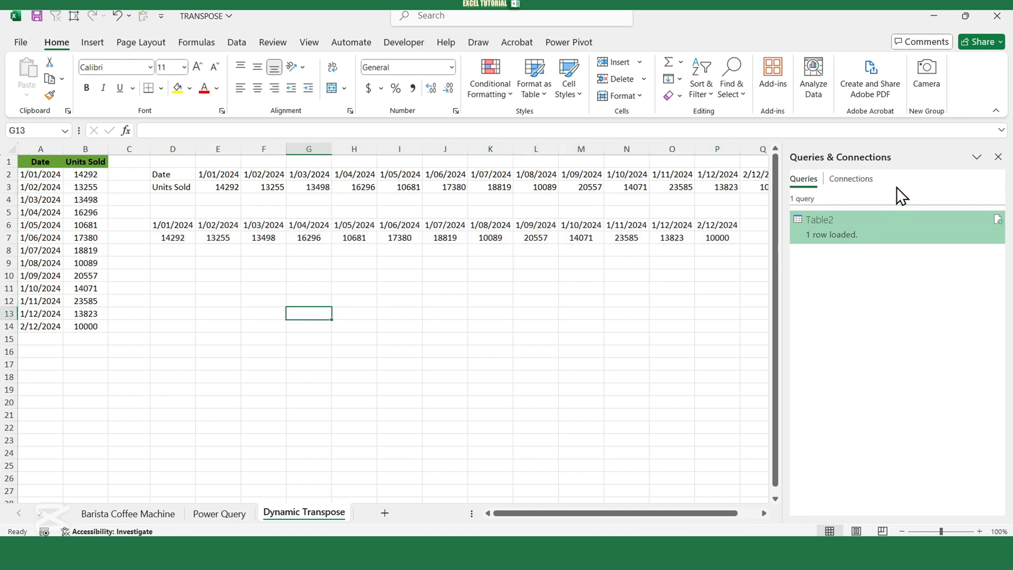
click(997, 157)
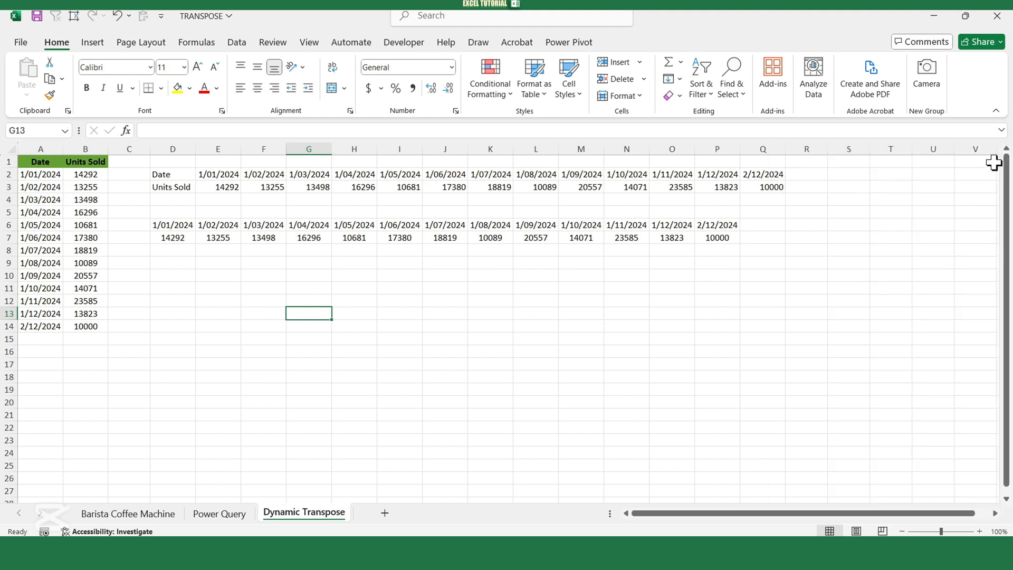
click(432, 315)
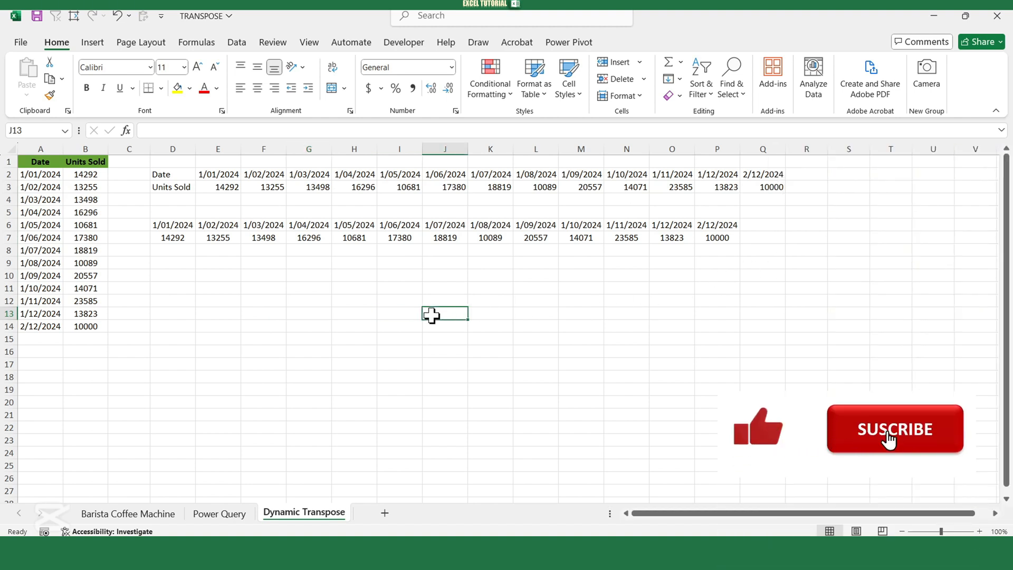